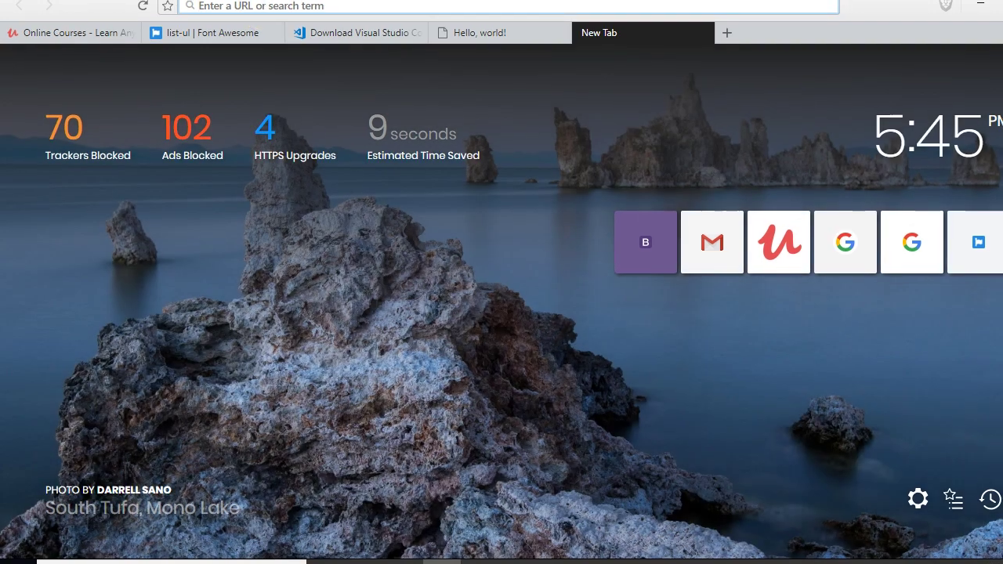
text(get)
Step: Load getbootstrap.com and browse to the Components section of its 4.1 documentation
key(Return)
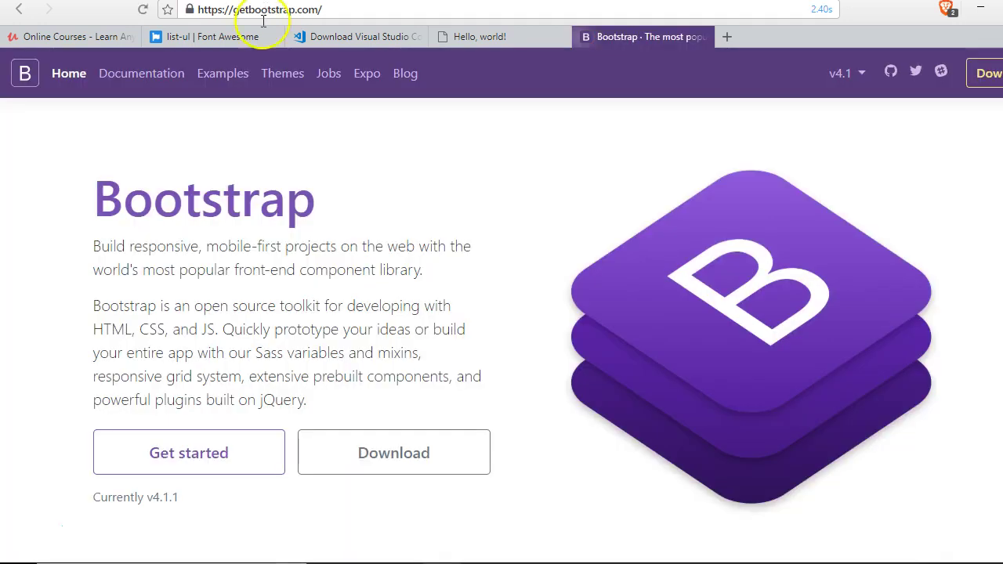
click(155, 82)
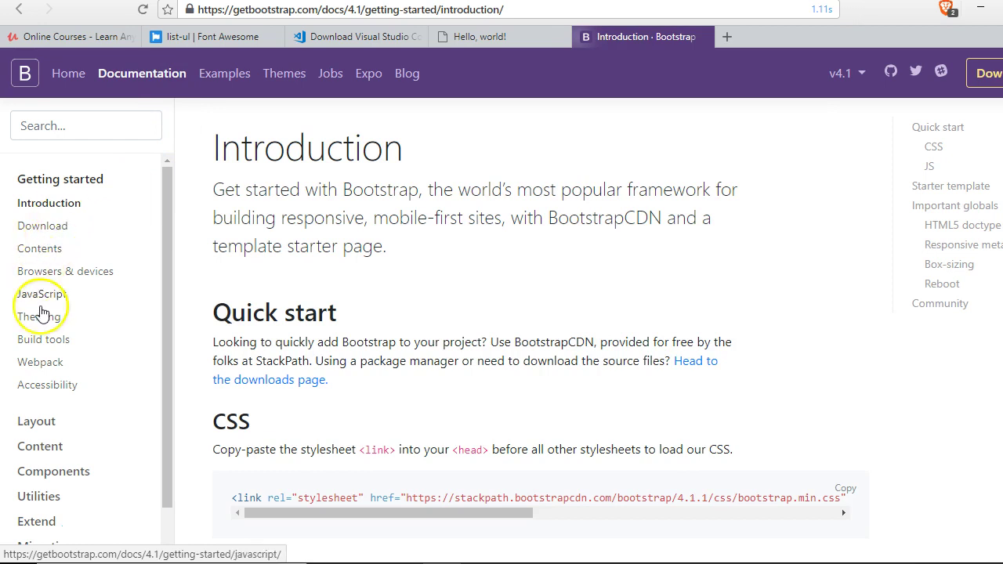
scroll(63, 367, down, 2)
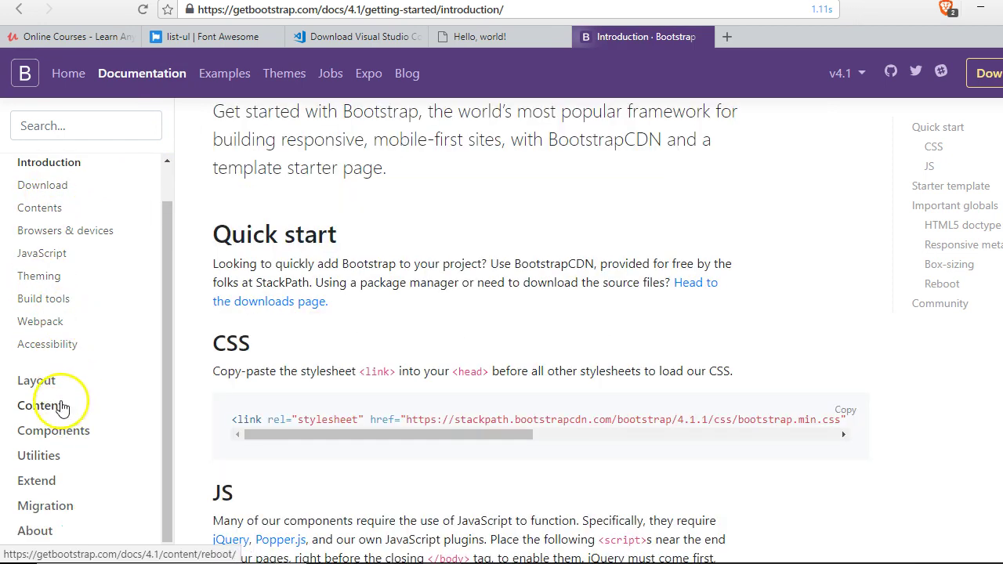
click(72, 435)
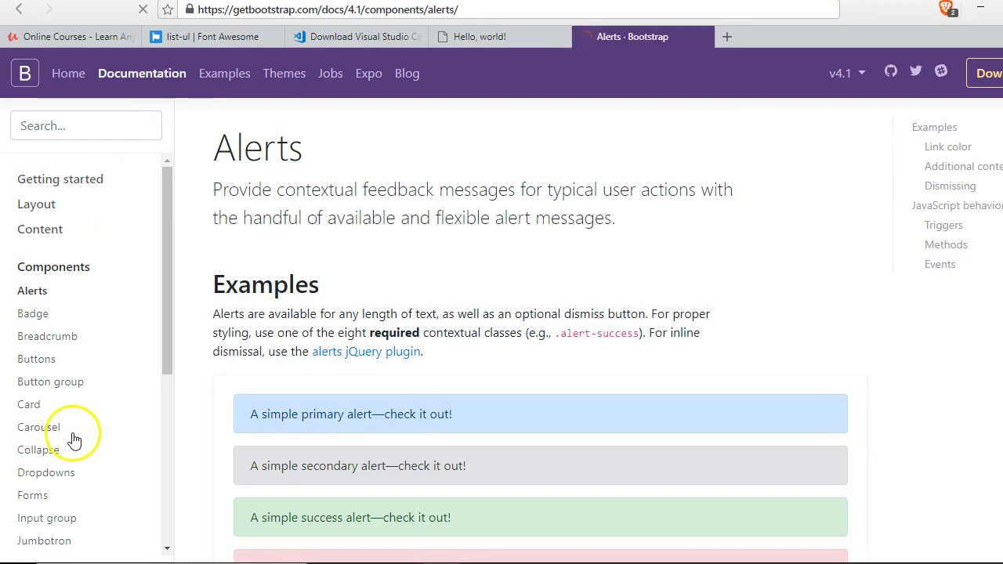
scroll(72, 434, down, 2)
scroll(63, 403, down, 1)
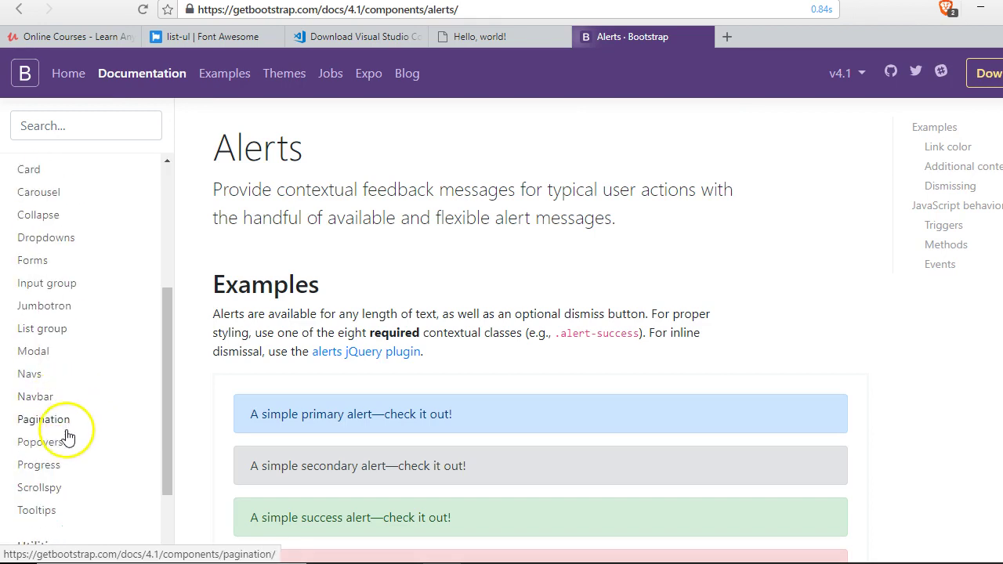
scroll(67, 437, down, 1)
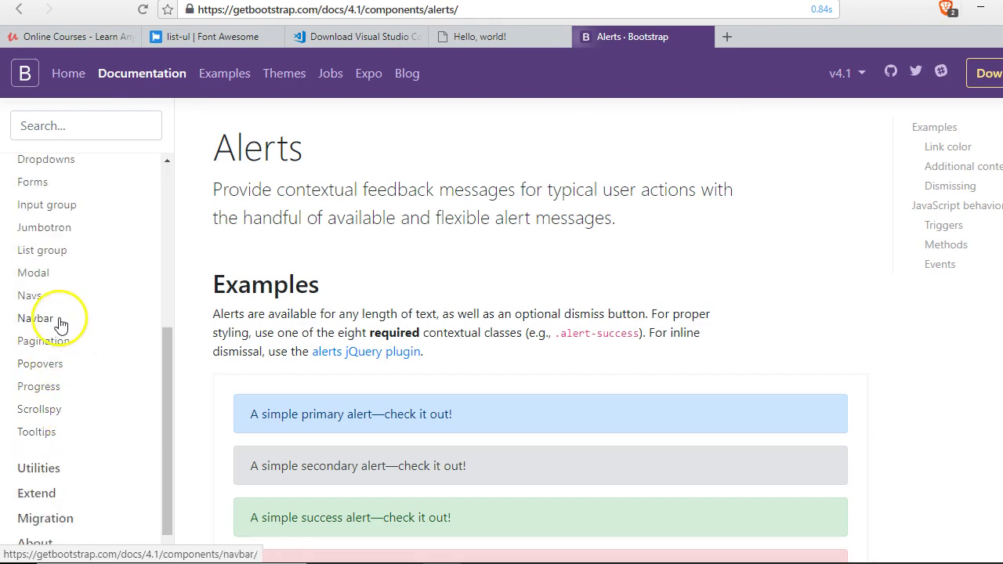
Step: Open the Jumbotron docs page, comparing it against the Udemy homepage tab
click(53, 234)
scroll(358, 403, down, 2)
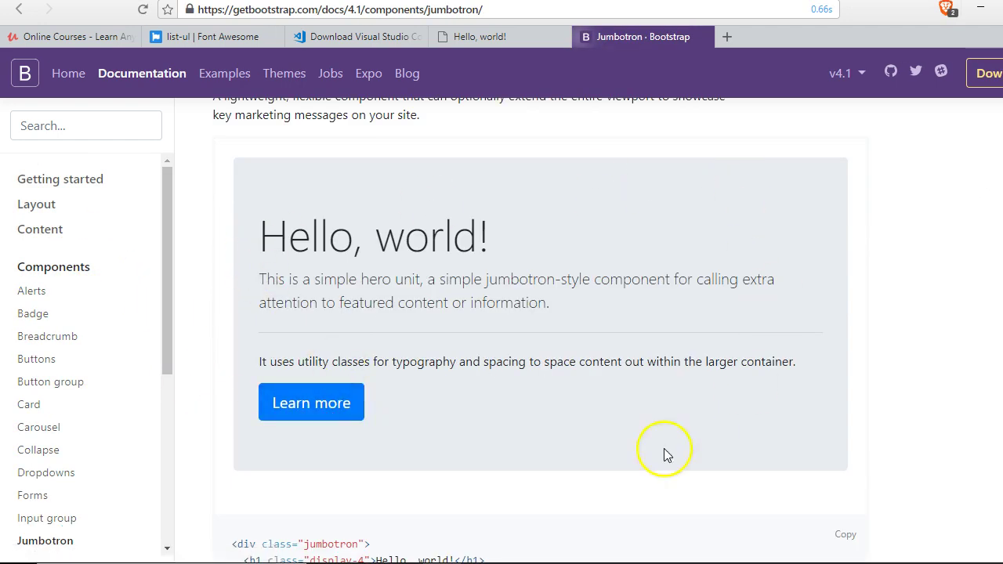
scroll(607, 454, up, 1)
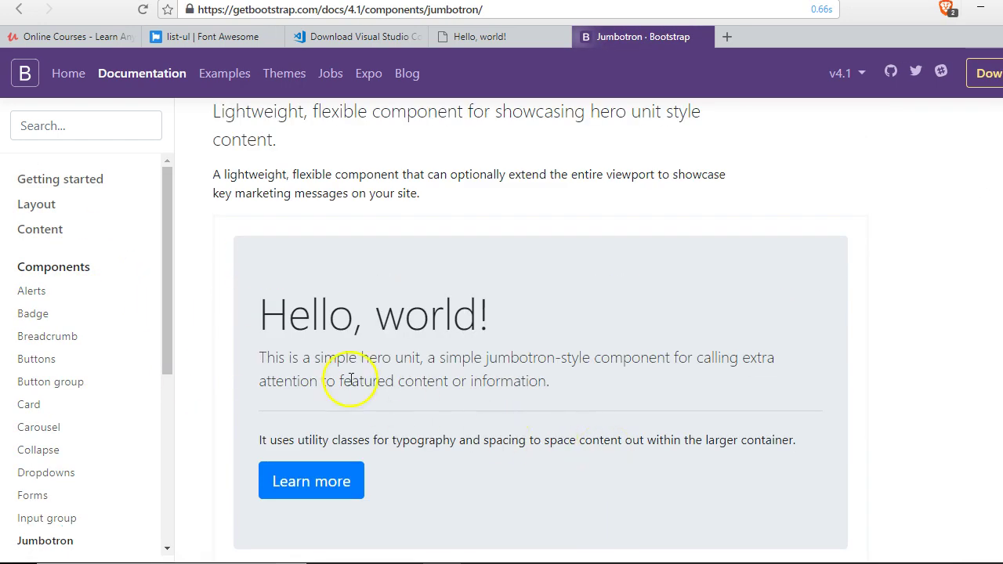
click(108, 41)
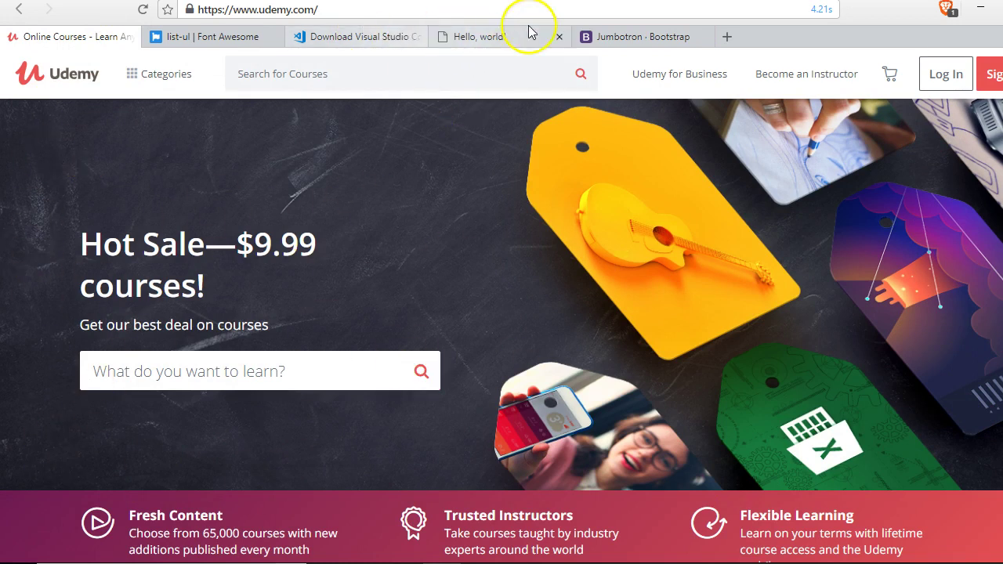
click(603, 37)
scroll(455, 265, down, 2)
scroll(455, 265, down, 2)
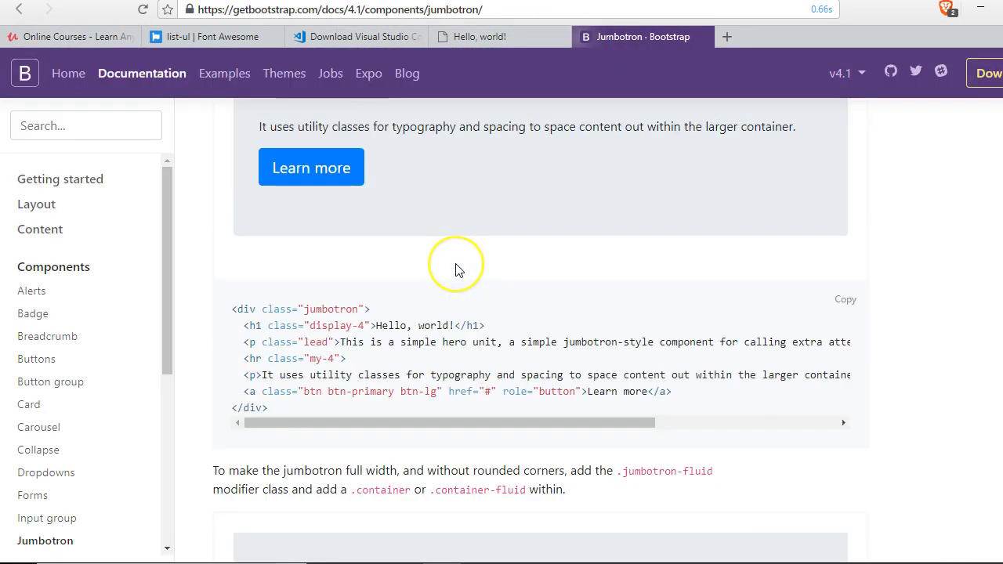
scroll(455, 265, down, 2)
scroll(457, 264, up, 2)
scroll(291, 263, up, 1)
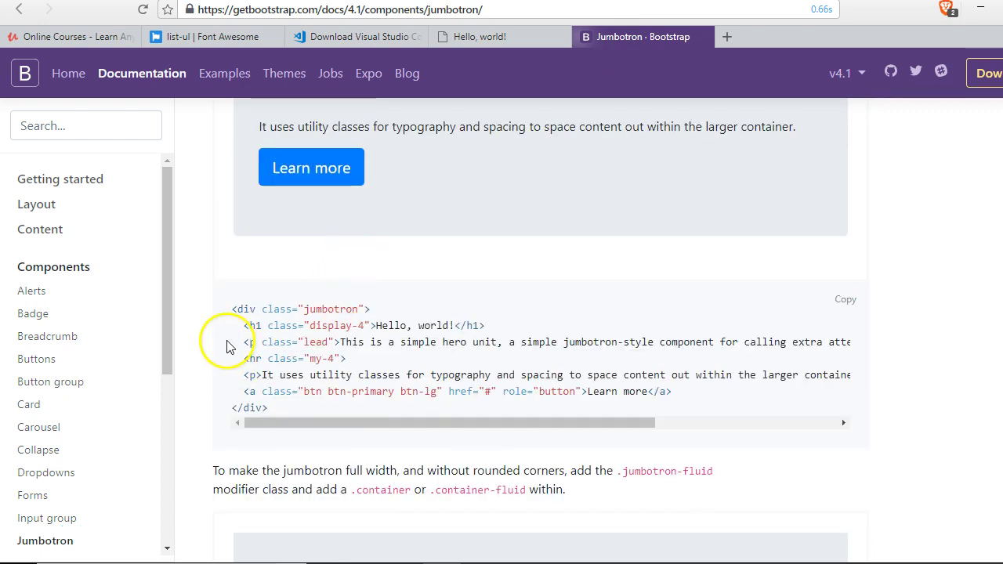
scroll(331, 266, up, 2)
scroll(427, 314, down, 1)
scroll(433, 323, down, 2)
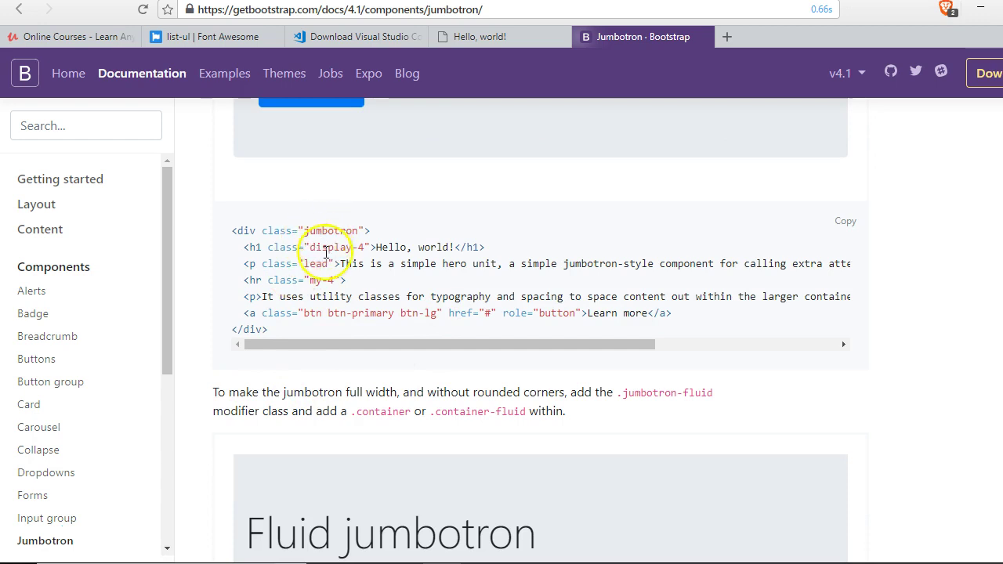
scroll(407, 419, down, 3)
scroll(411, 415, up, 1)
scroll(360, 415, up, 3)
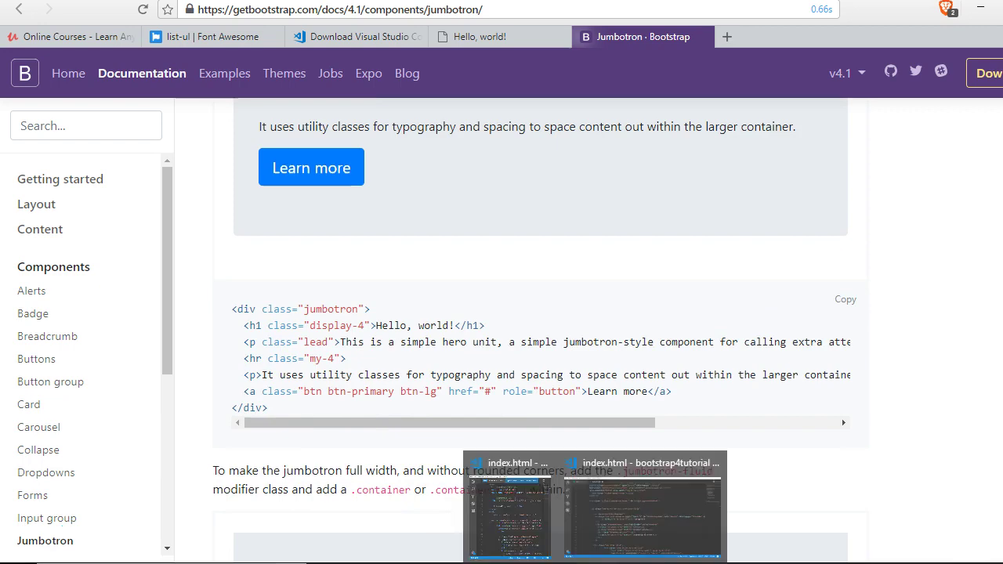
Step: Expand a .jumbotron Emmet abbreviation into an empty div below </nav> and save index.html
click(650, 510)
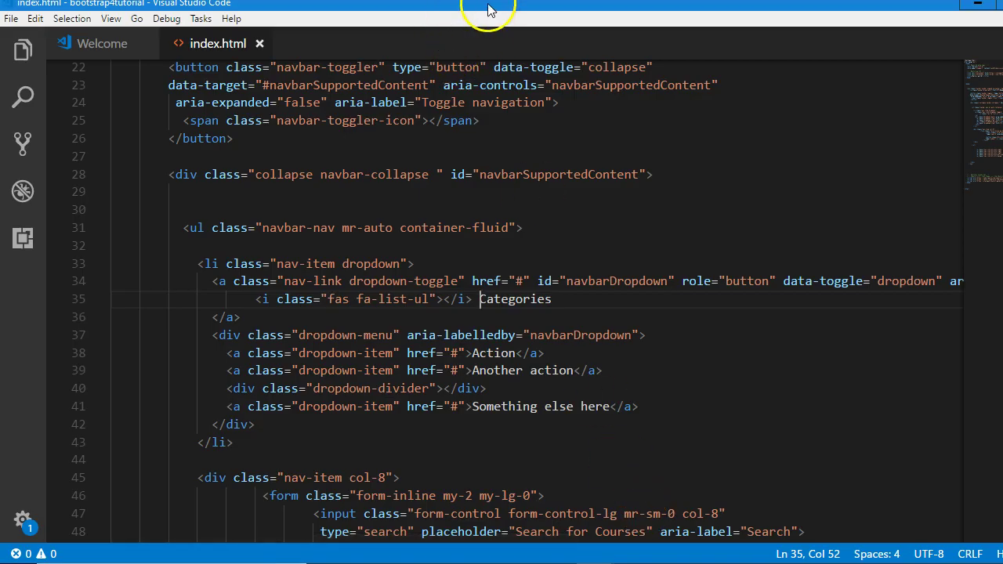
scroll(448, 264, down, 4)
scroll(454, 261, down, 4)
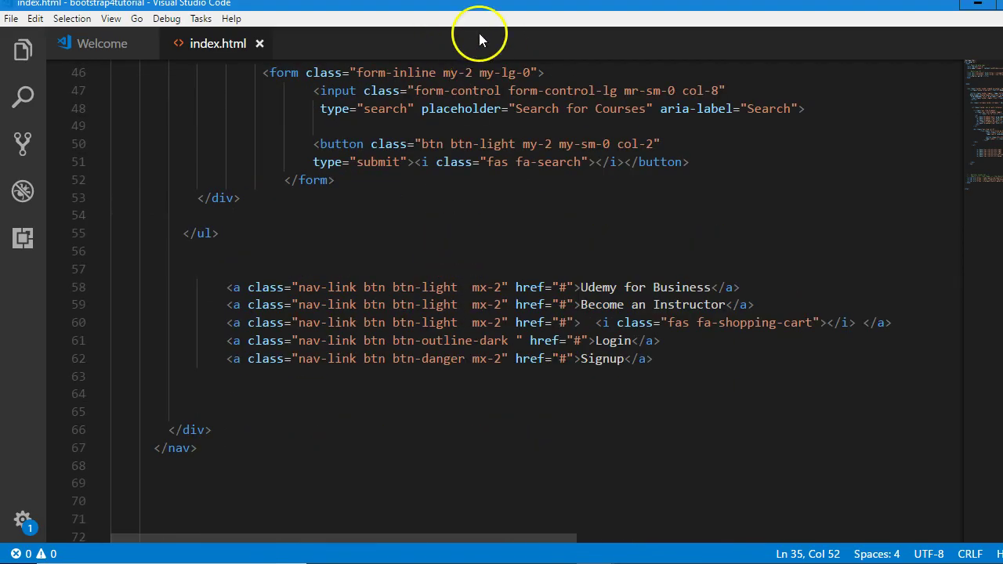
scroll(477, 118, up, 1)
scroll(485, 196, down, 1)
scroll(501, 279, down, 2)
scroll(392, 288, down, 2)
scroll(297, 290, up, 1)
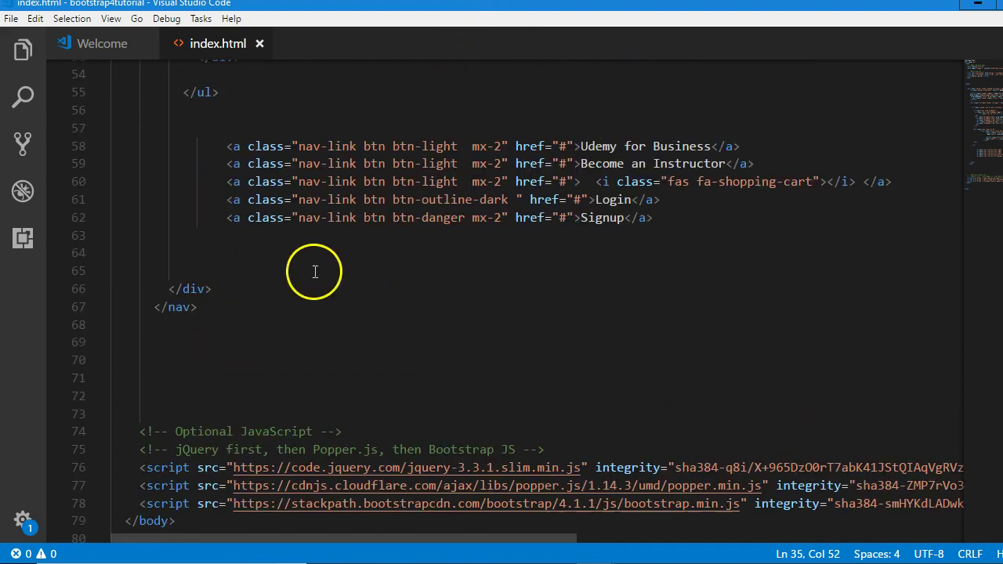
scroll(282, 336, up, 2)
drag(247, 407, 174, 260)
scroll(174, 260, up, 5)
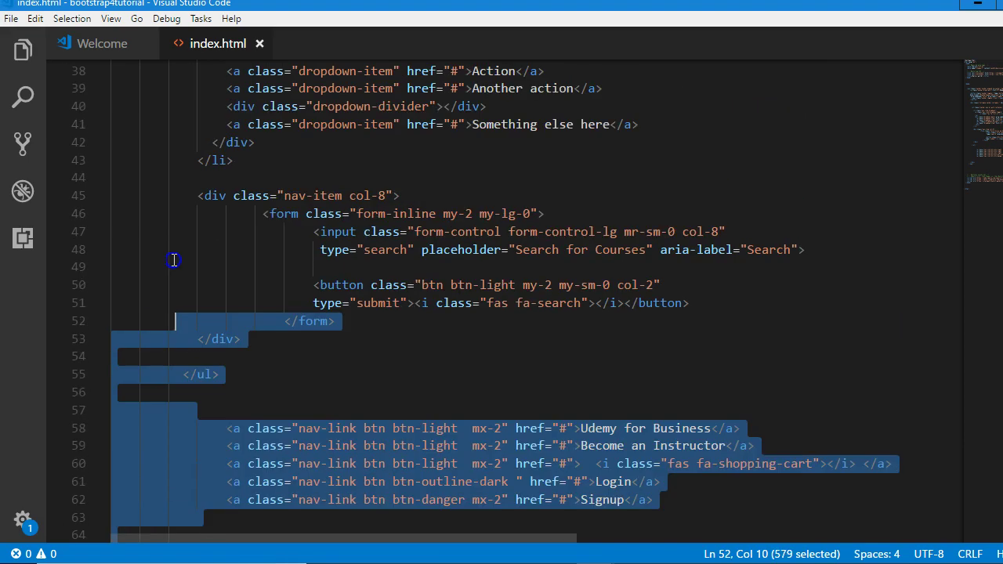
scroll(174, 260, up, 3)
scroll(174, 263, up, 2)
drag(174, 260, 125, 105)
scroll(177, 154, up, 1)
key(Escape)
scroll(174, 160, up, 1)
scroll(153, 336, up, 1)
scroll(164, 315, down, 5)
scroll(166, 320, down, 4)
scroll(166, 320, down, 6)
click(175, 314)
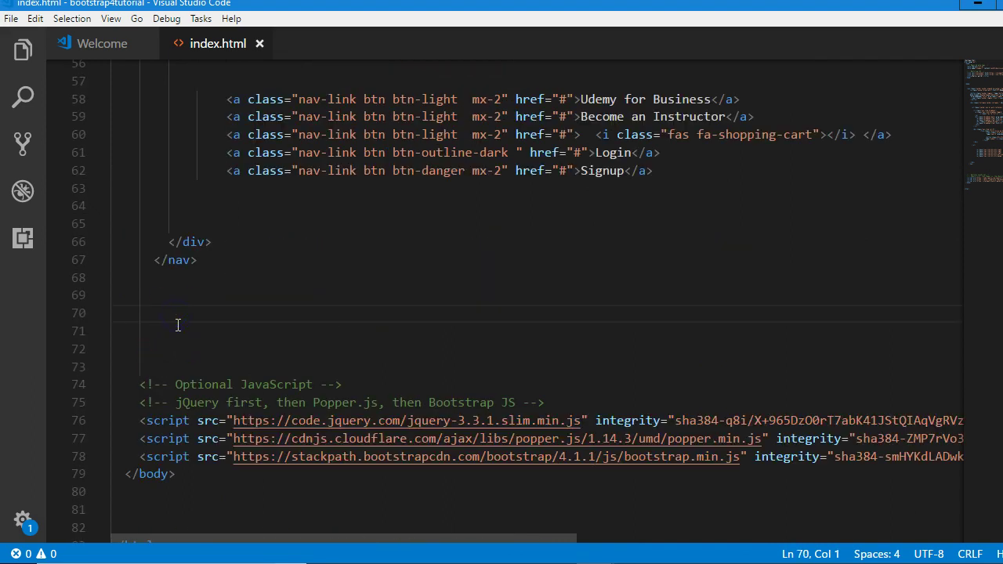
key(Return)
text(.)
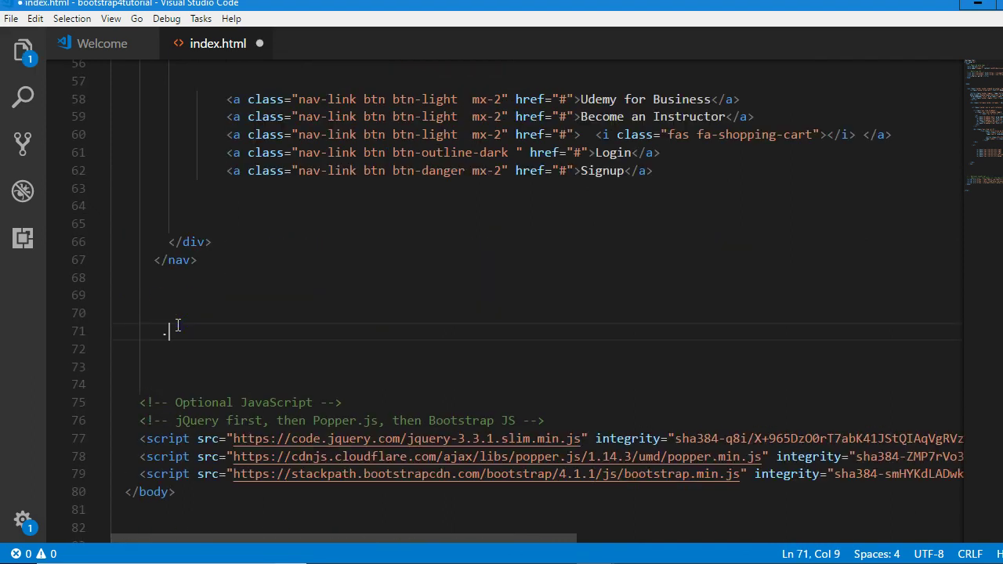
text(jumbotron)
key(Tab)
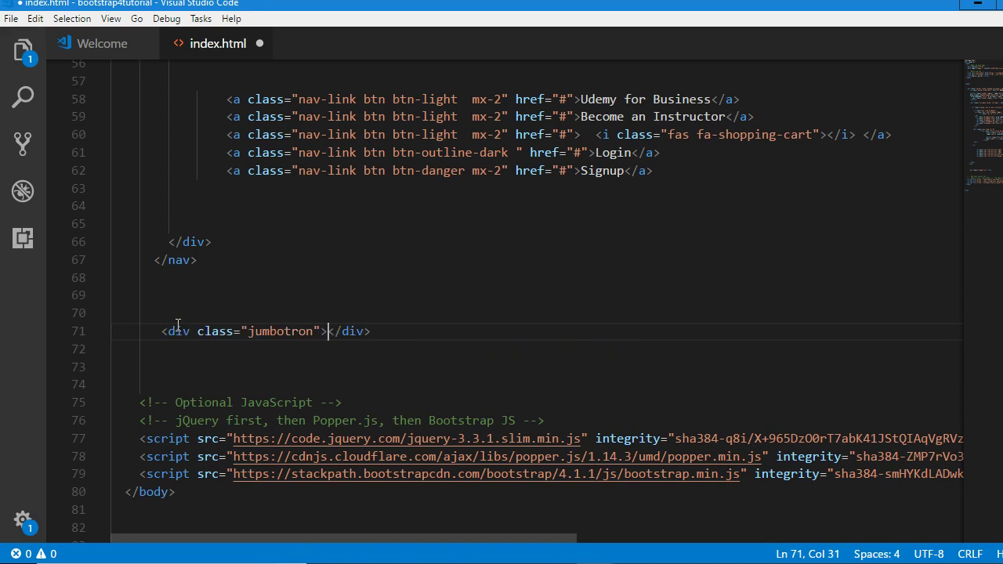
key(Return)
key(ctrl+s)
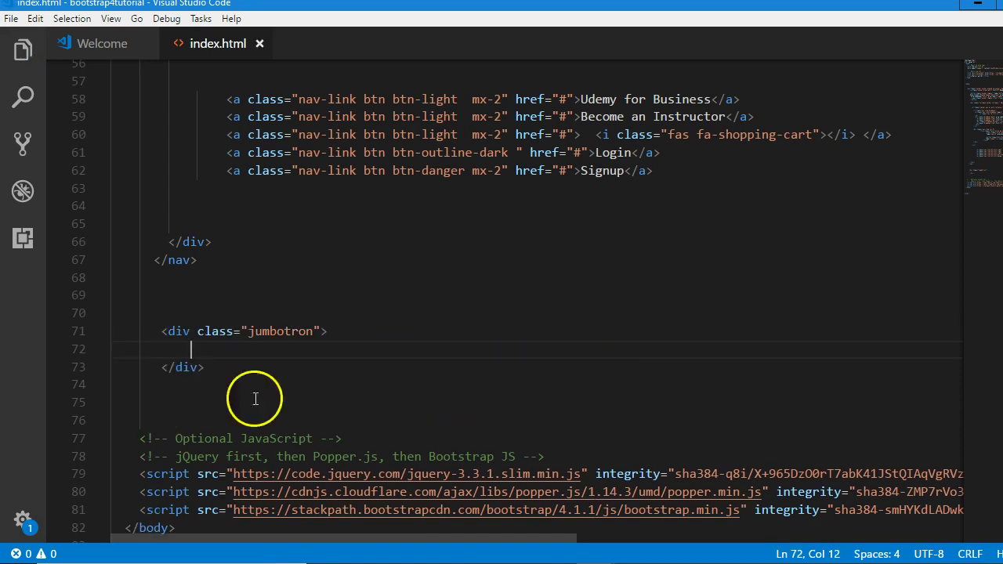
Step: After checking the preview, snap the editor to the right half beside the Jumbotron docs
key(alt+Tab)
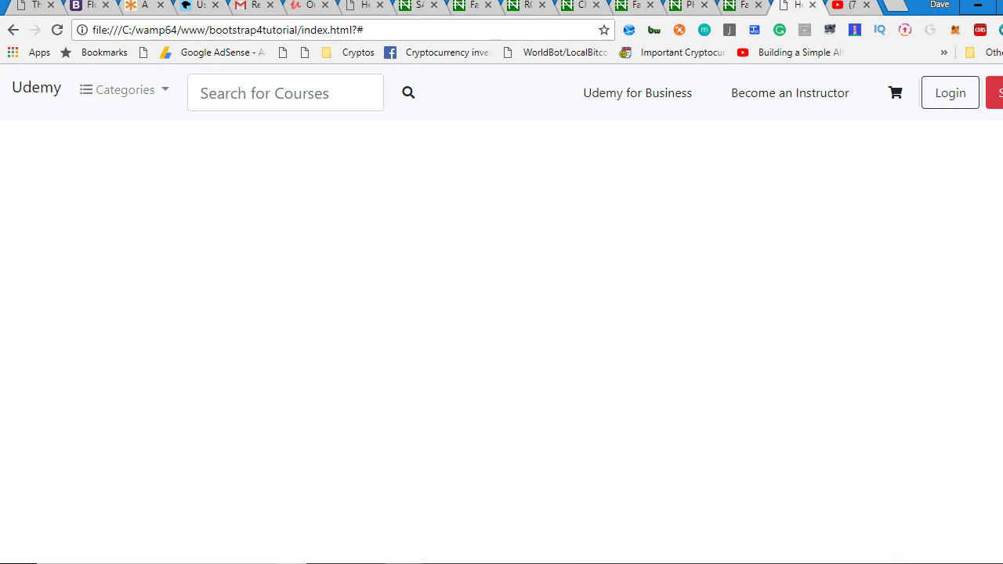
key(alt+Tab)
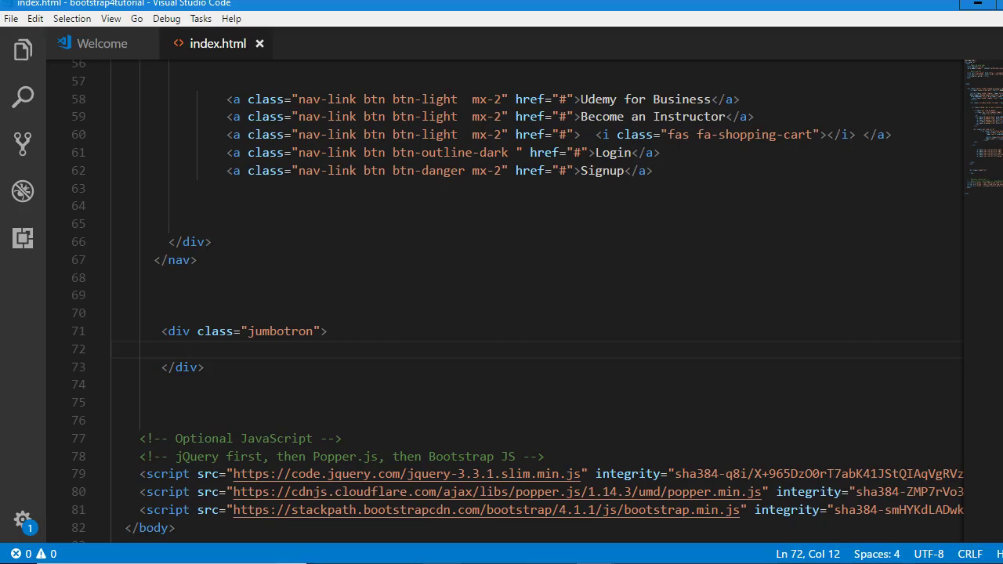
drag(522, 16, 823, 30)
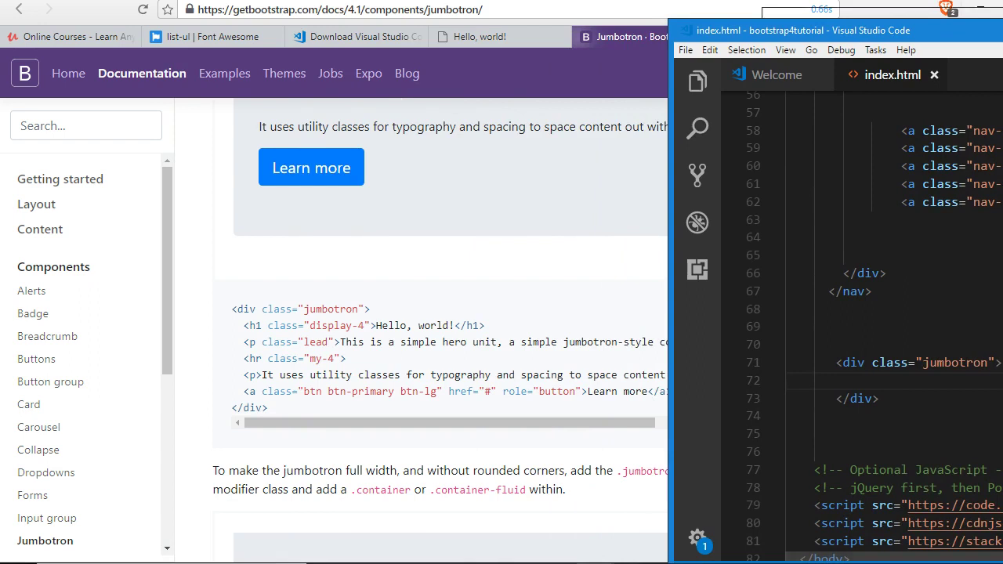
drag(995, 30, 1002, 31)
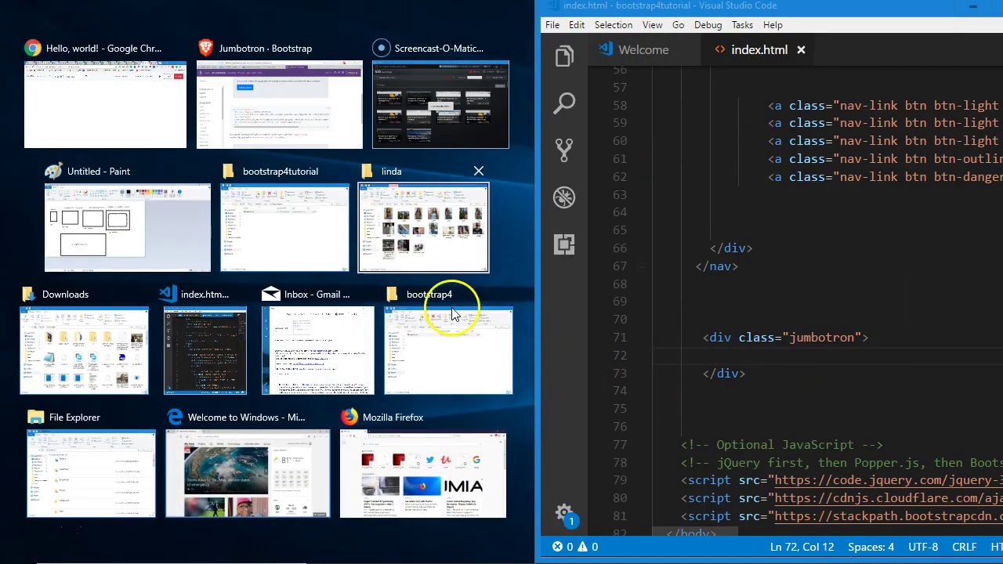
Step: Add an <h1 class="display-4"> line inside the jumbotron div and save index.html
click(246, 101)
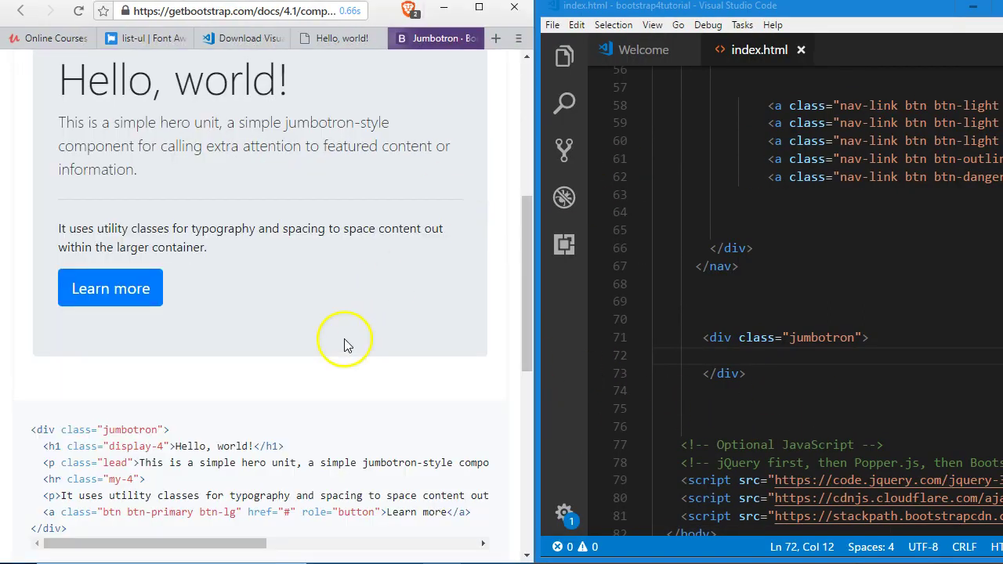
scroll(794, 387, down, 1)
click(894, 291)
key(Return)
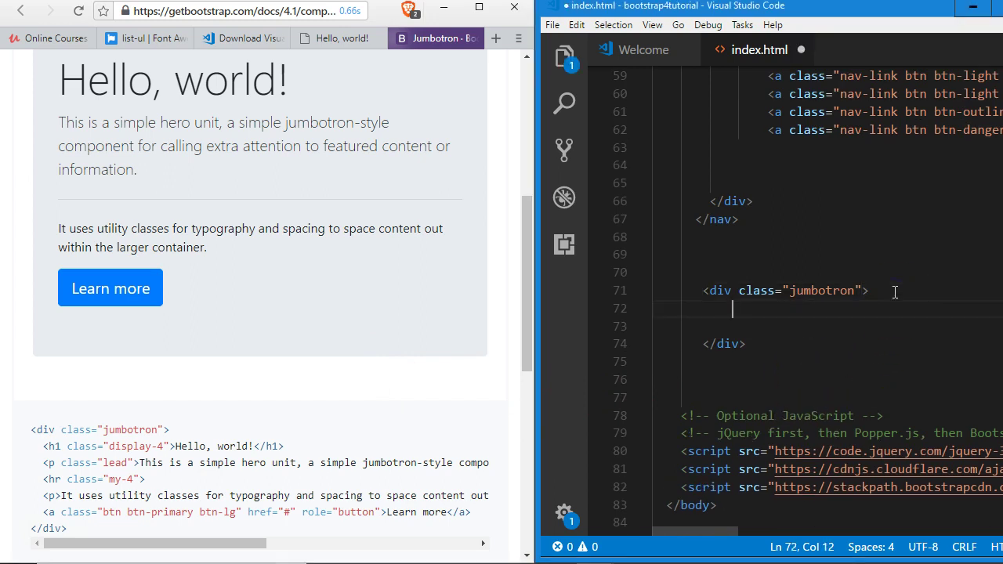
text(<h)
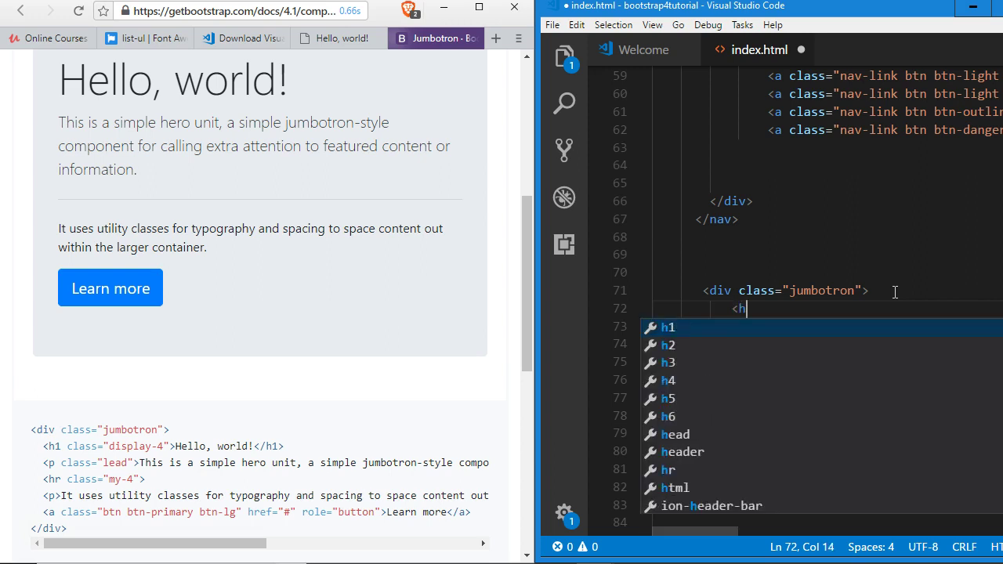
text(1> </h1>)
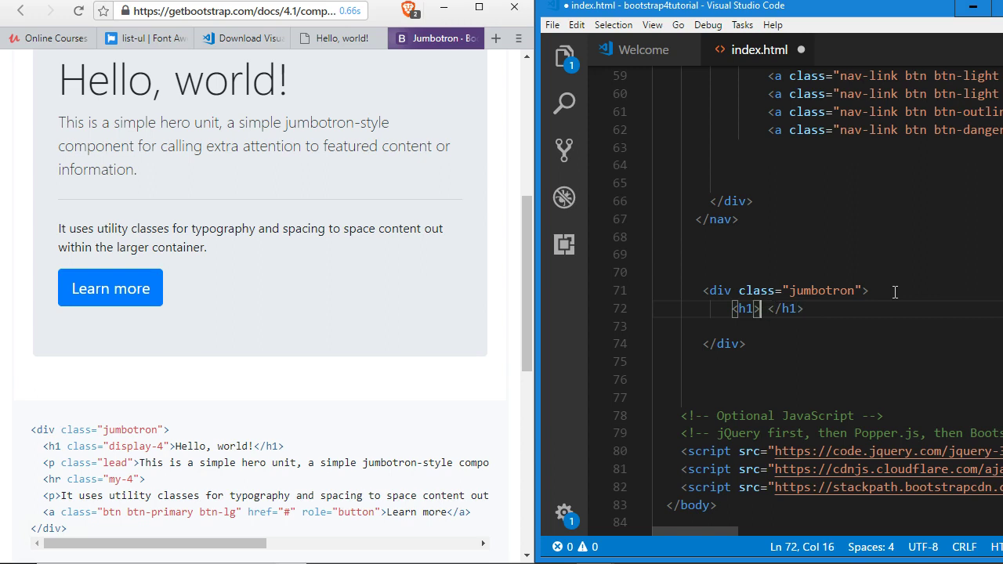
text( class)
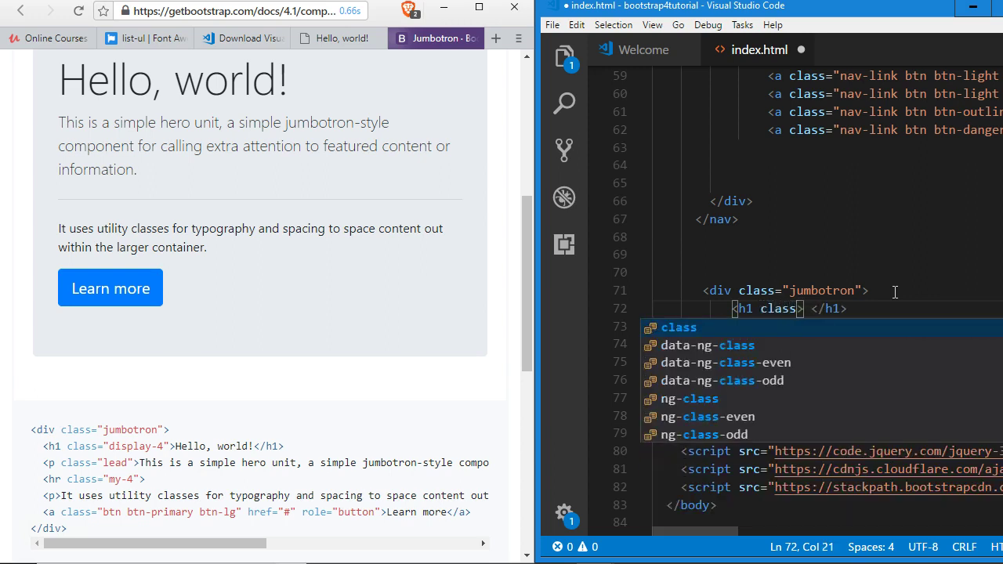
text(="display)
key(Return)
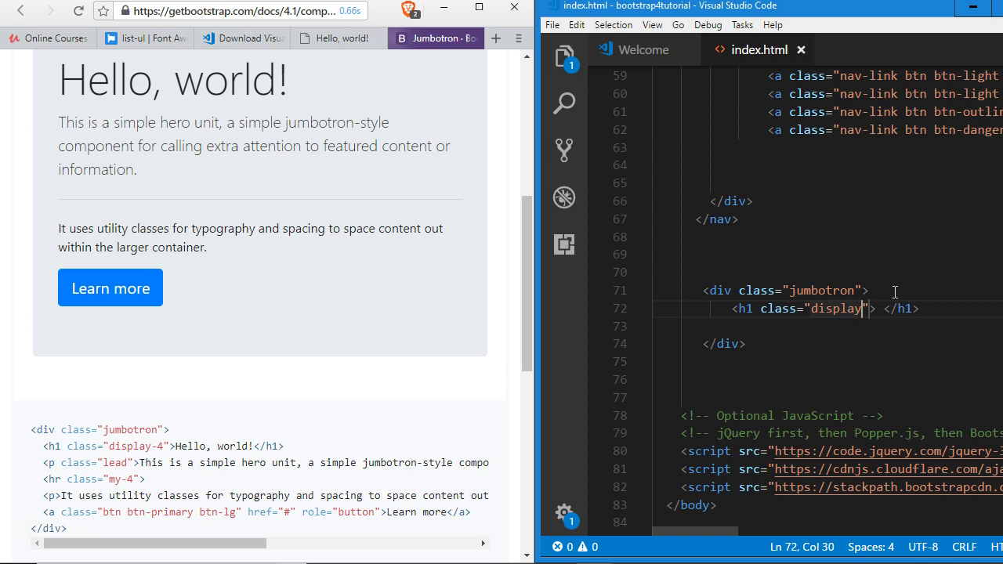
text(-4)
key(ctrl+s)
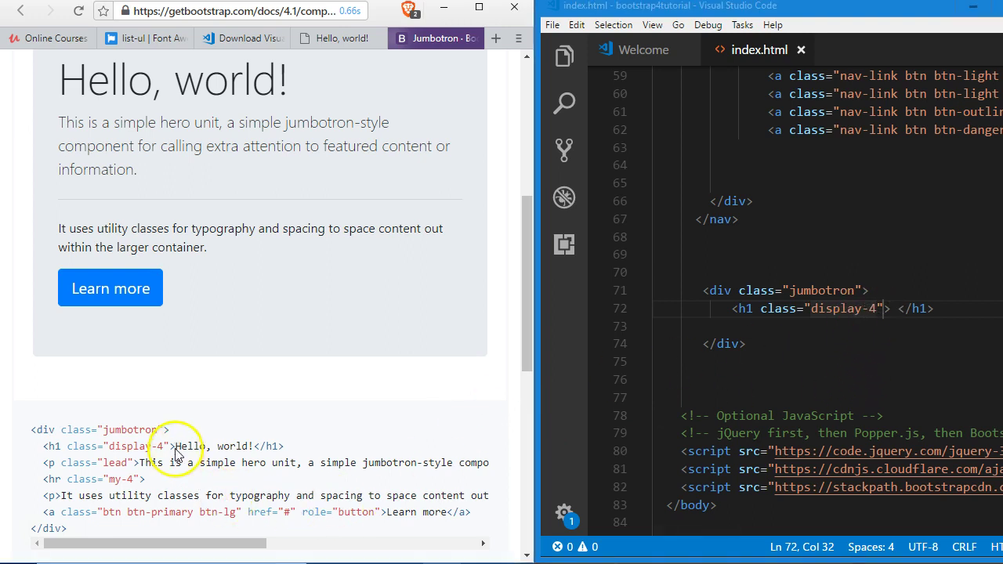
Step: Copy the example jumbotron code and paste it over lines 71–74, undoing the wrong paste
click(909, 271)
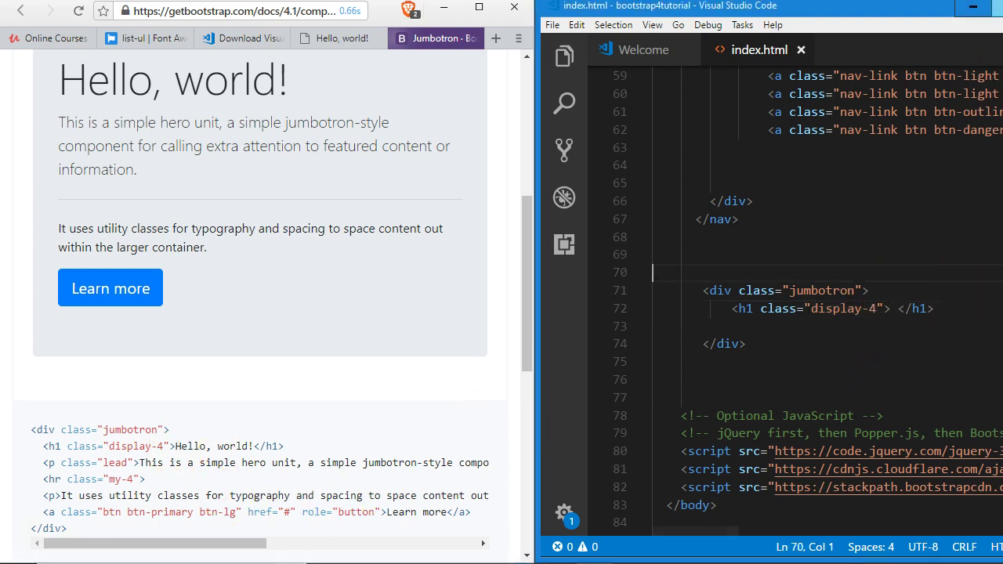
scroll(415, 408, down, 1)
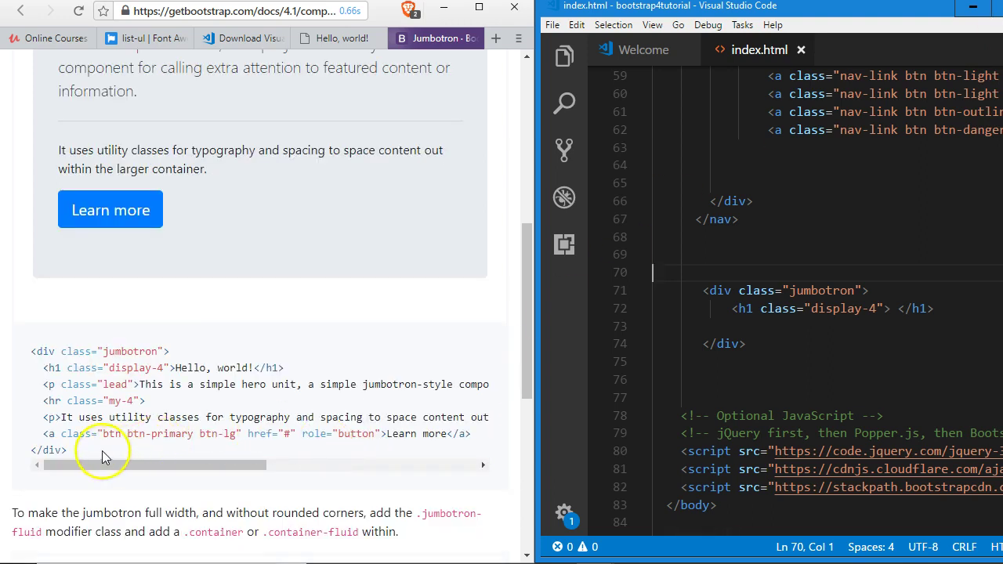
mouse_move(78, 447)
mouse_down()
mouse_move(59, 449)
mouse_move(36, 351)
mouse_up()
click(35, 351)
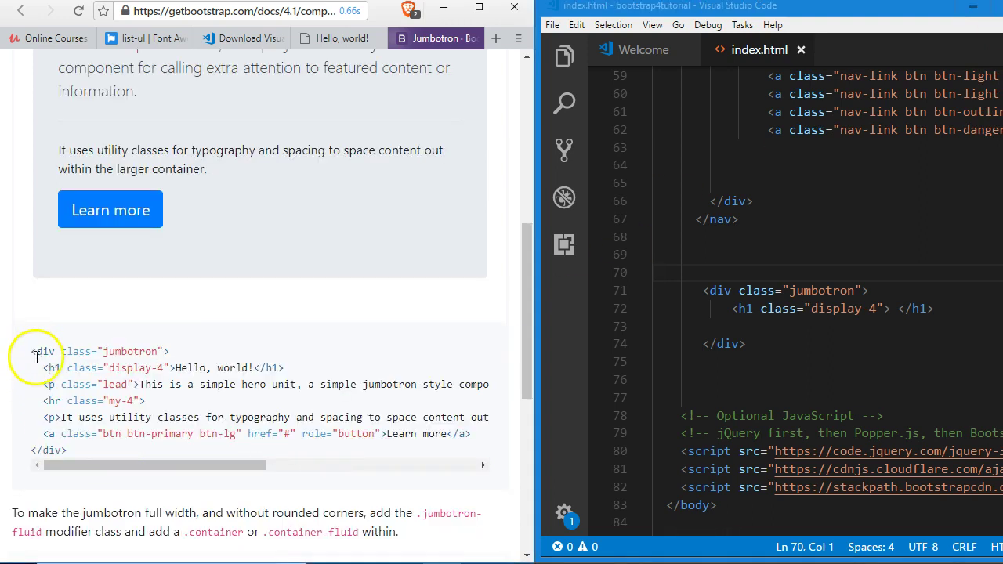
drag(40, 353, 78, 448)
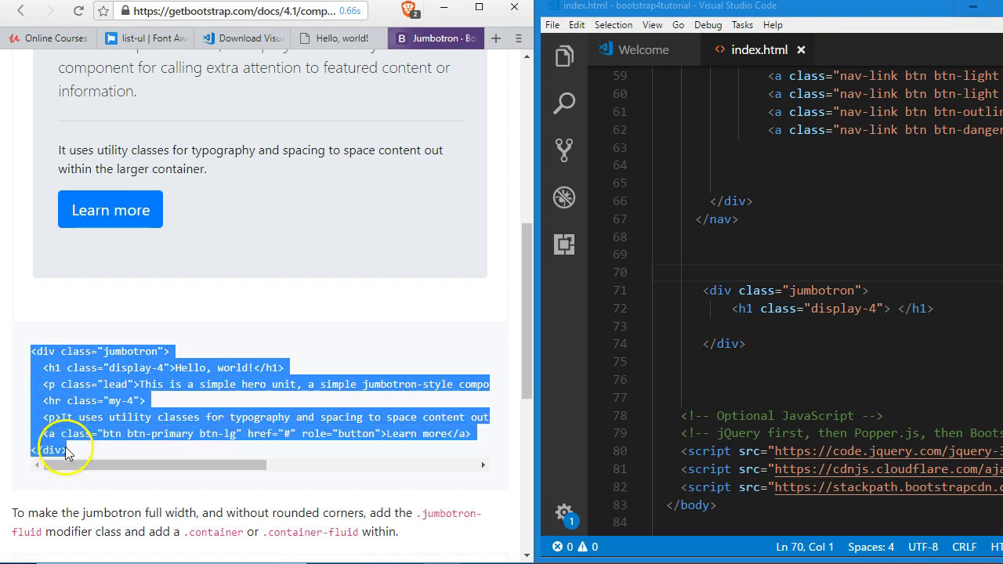
right_click(75, 410)
click(94, 428)
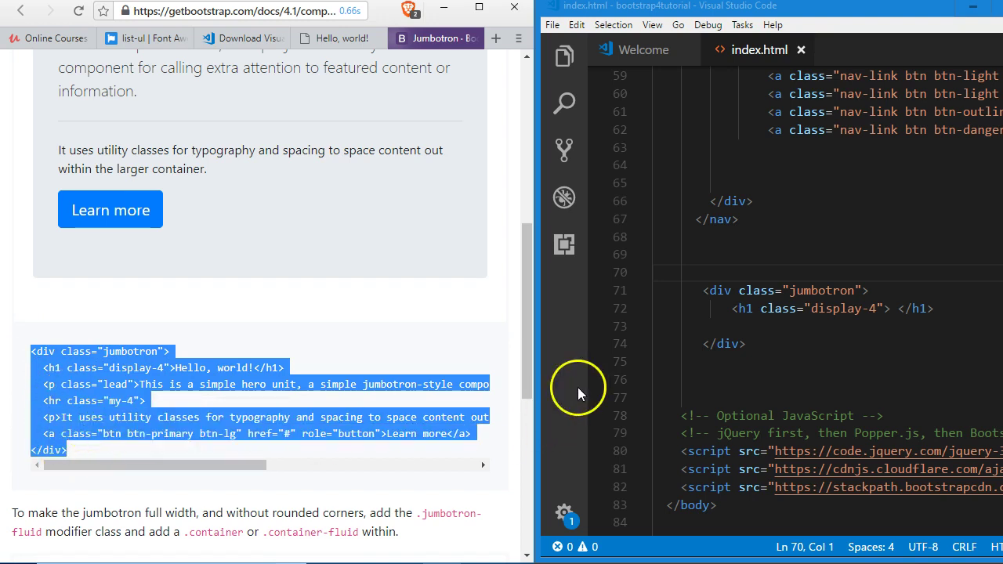
mouse_move(784, 347)
mouse_down()
mouse_move(697, 311)
mouse_move(709, 294)
mouse_up()
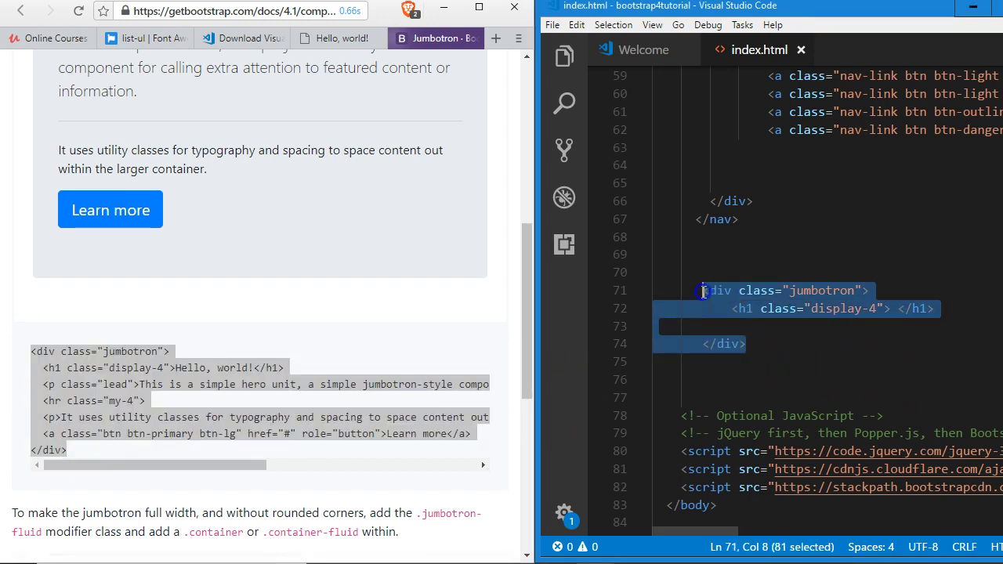
key(ctrl+v)
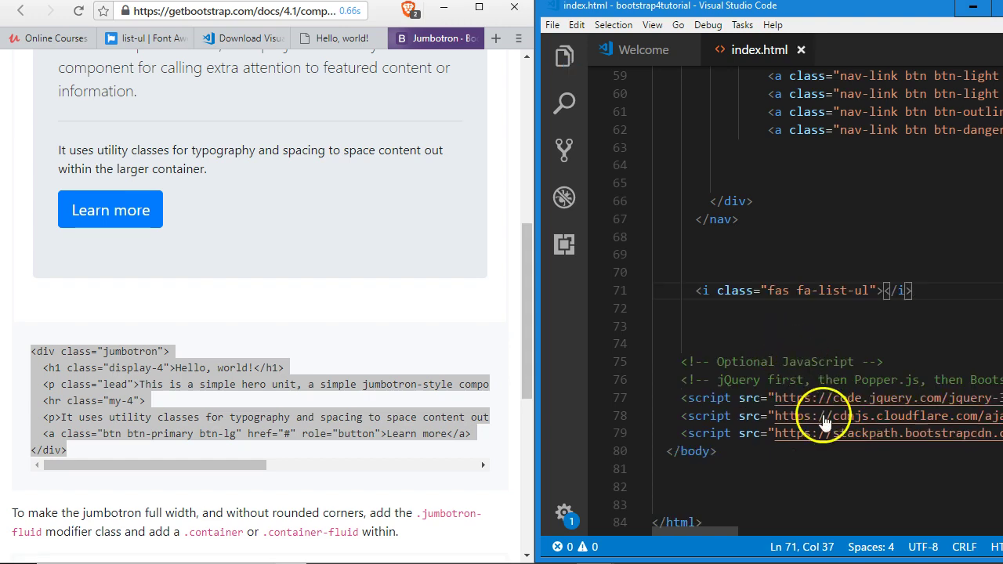
key(ctrl+z)
key(ctrl+z)
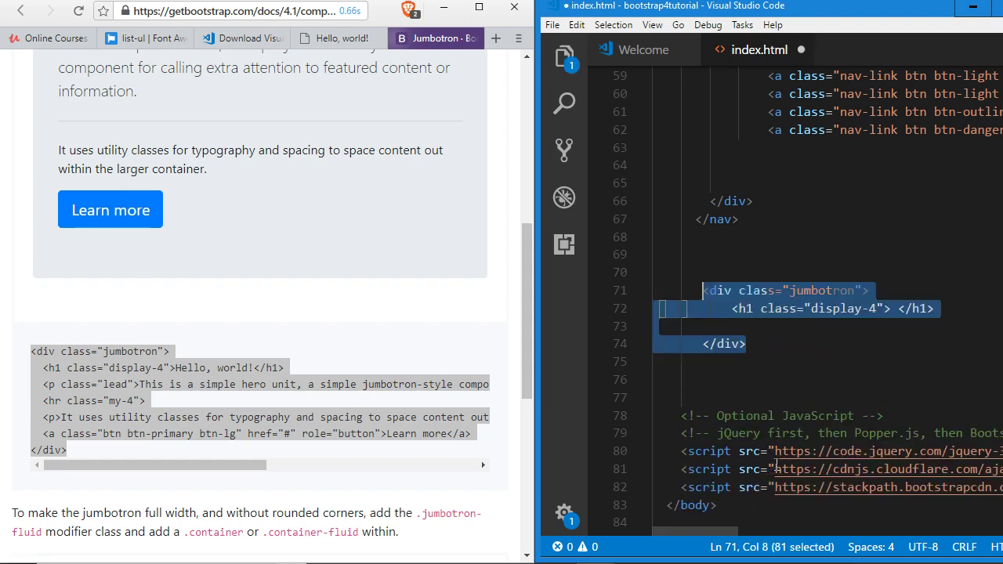
Step: Recopy the example code and paste over lines 71–74 again, undoing the failed paste
right_click(100, 382)
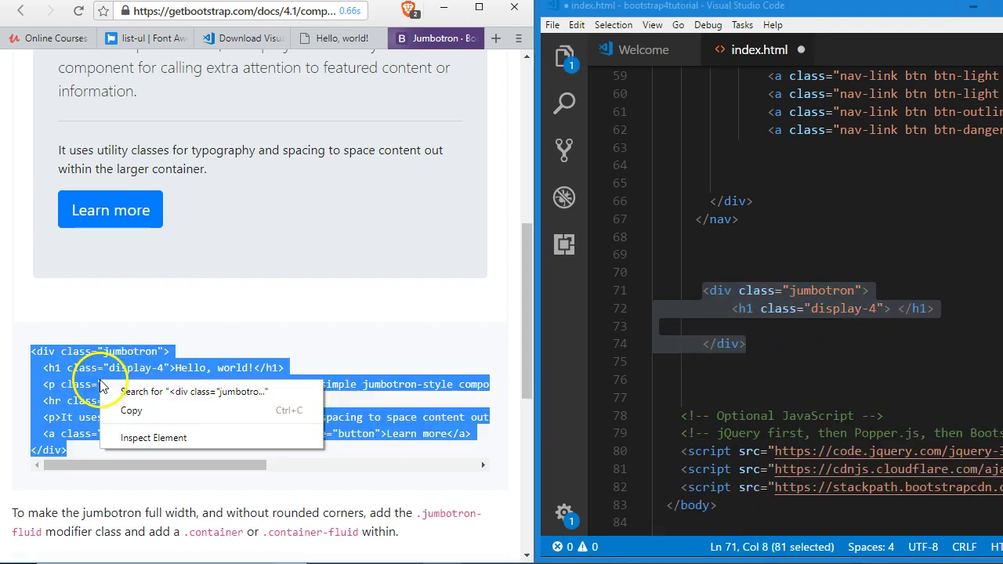
click(124, 413)
click(781, 349)
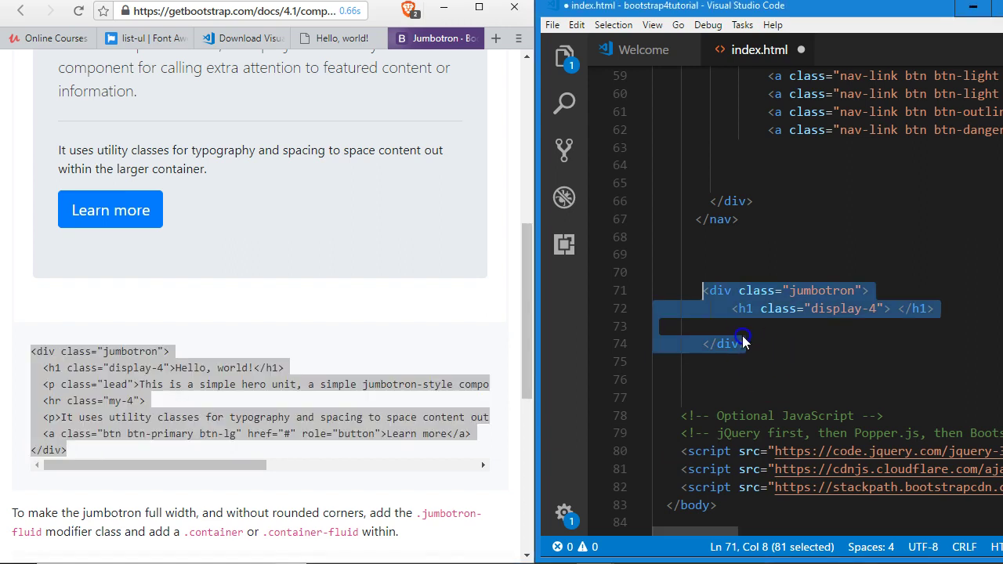
drag(759, 345, 717, 293)
key(ctrl+v)
key(ctrl+z)
Step: Copy the full example with the docs' Copy button, paste over lines 71–74, and save
click(427, 464)
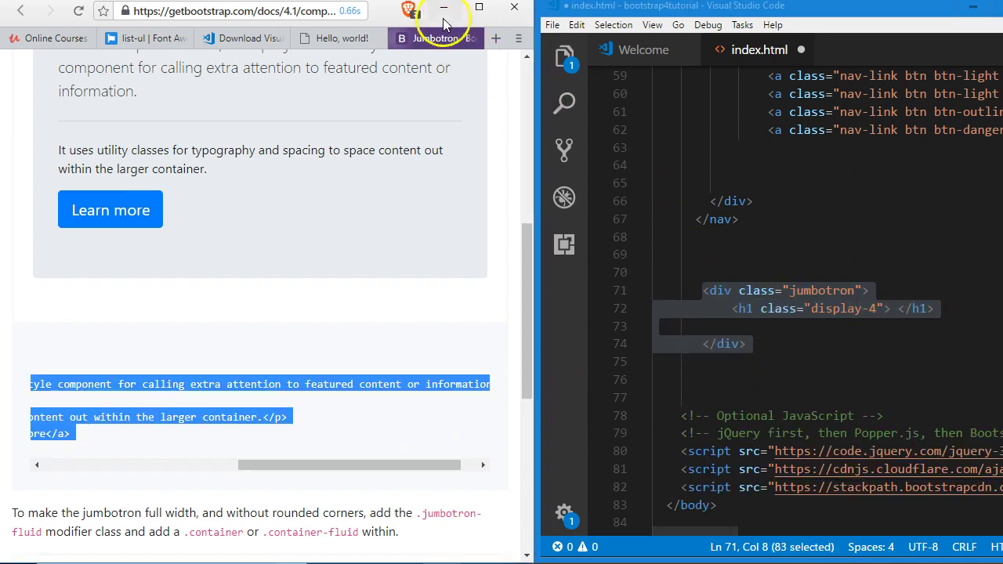
click(479, 7)
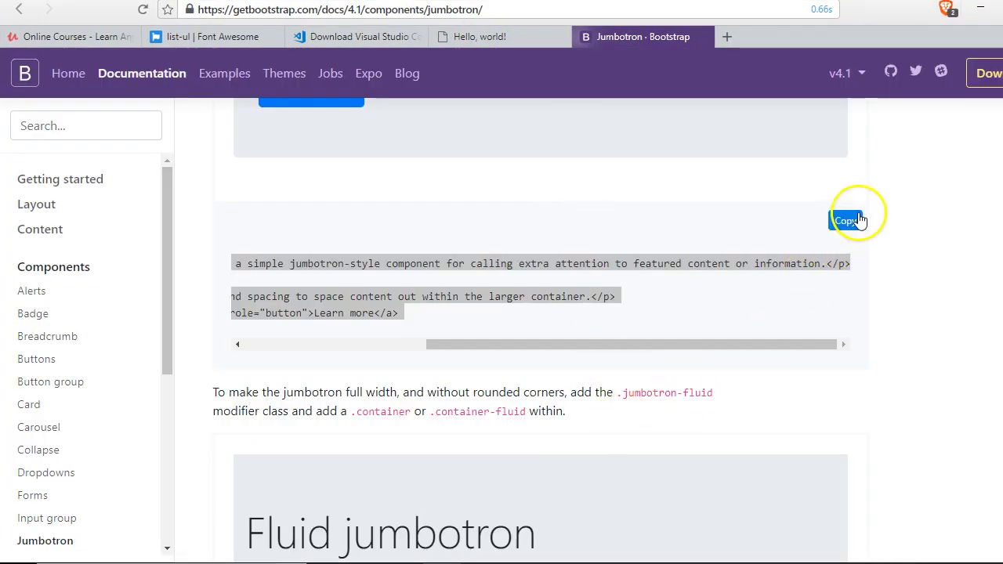
click(853, 226)
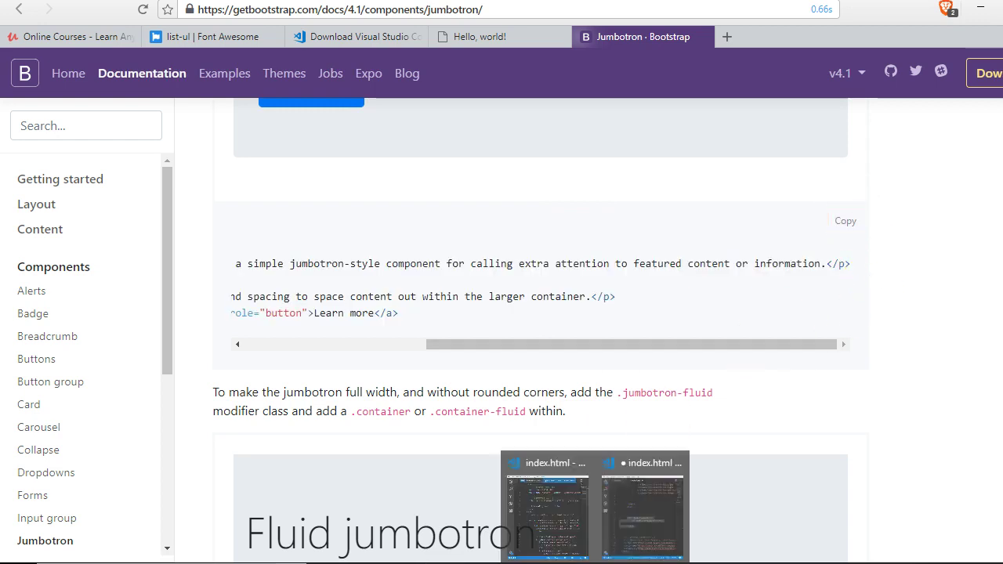
click(626, 509)
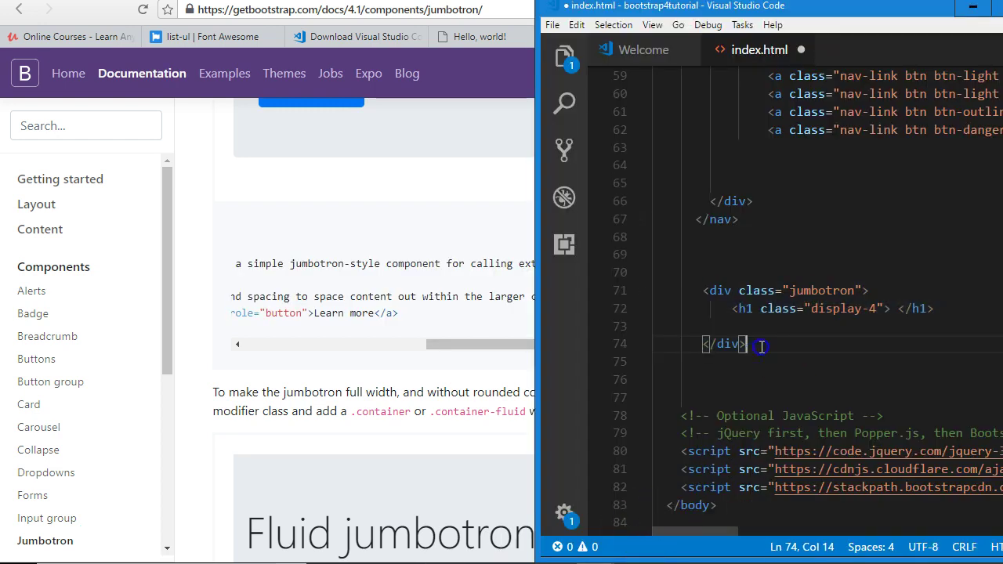
drag(755, 352, 704, 292)
key(ctrl+v)
key(ctrl+s)
Step: Maximize the editor, then reload the Chrome preview to show the Hello, world! jumbotron
key(super+Up)
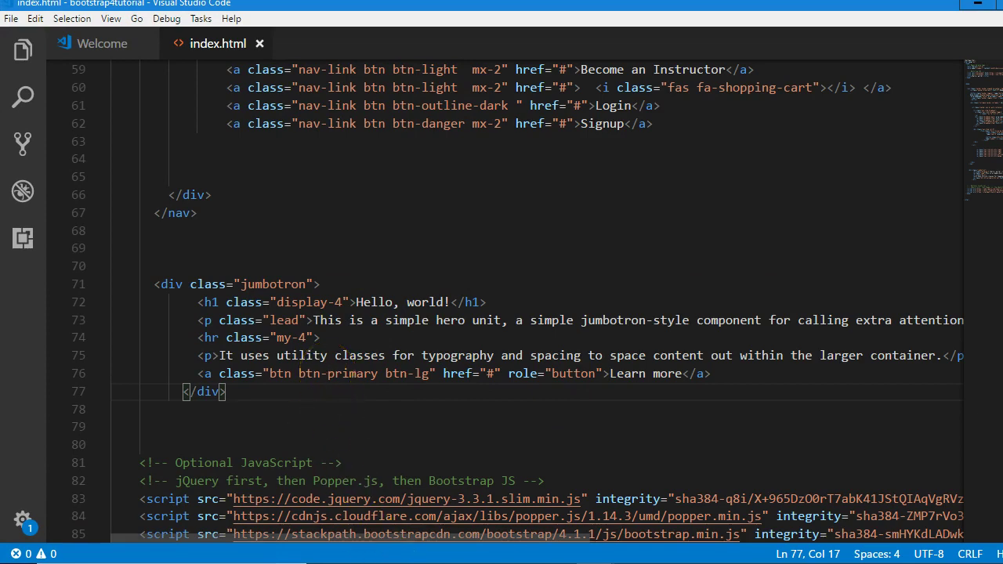
click(396, 523)
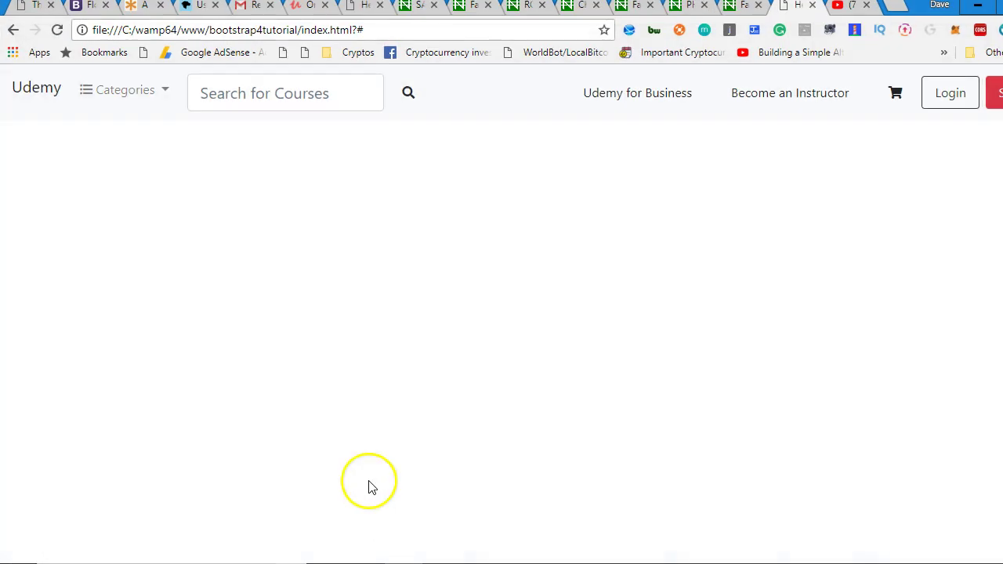
right_click(252, 258)
click(263, 305)
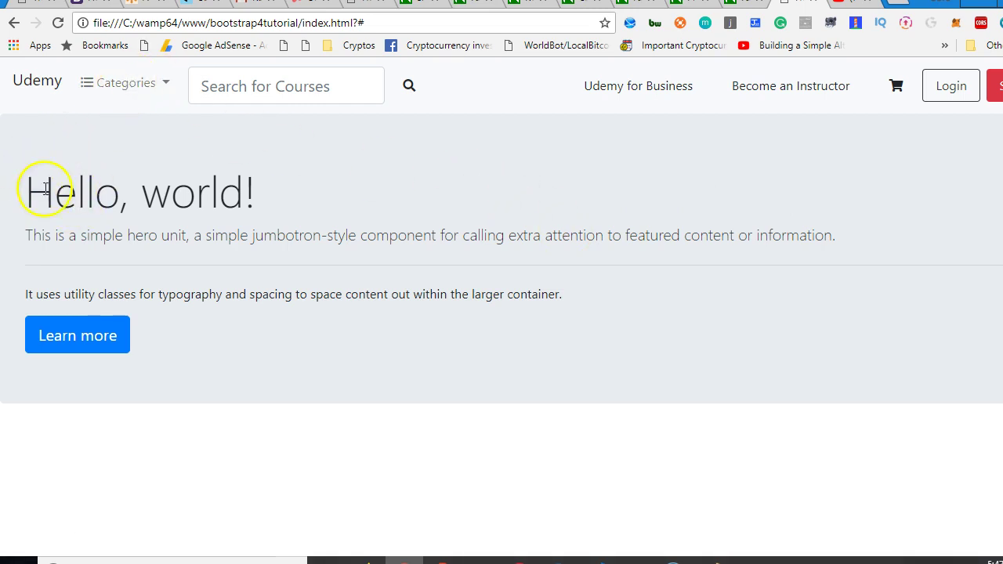
Step: Add a <div class="container"> above the jumbotron and move its closing </div> below it
mouse_move(598, 561)
click(598, 512)
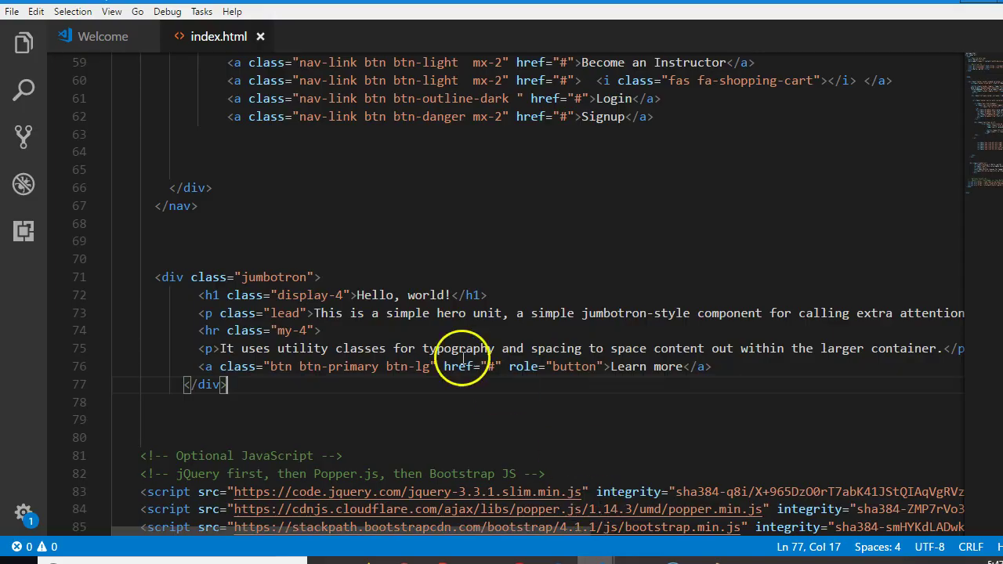
click(281, 257)
text(<)
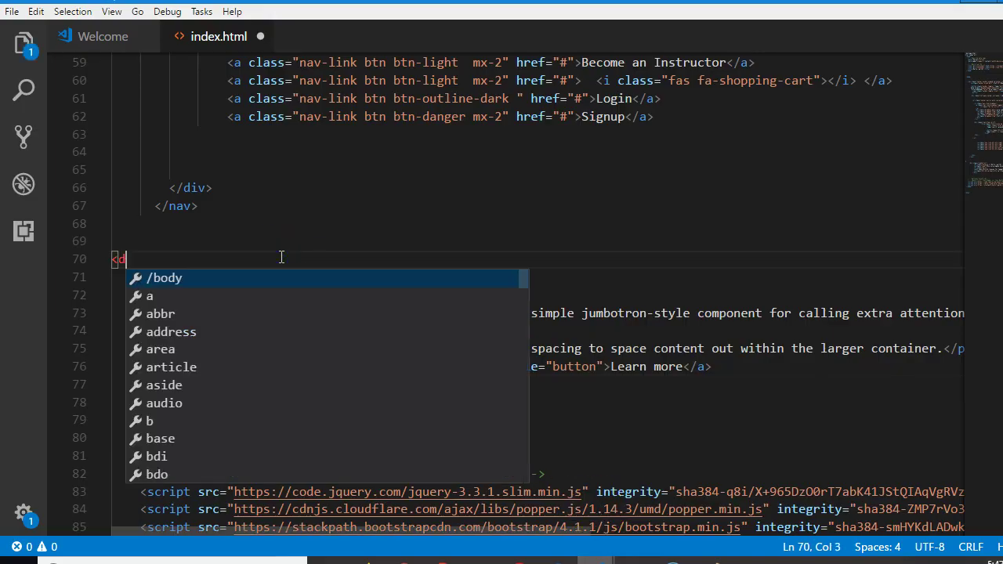
text(div cl)
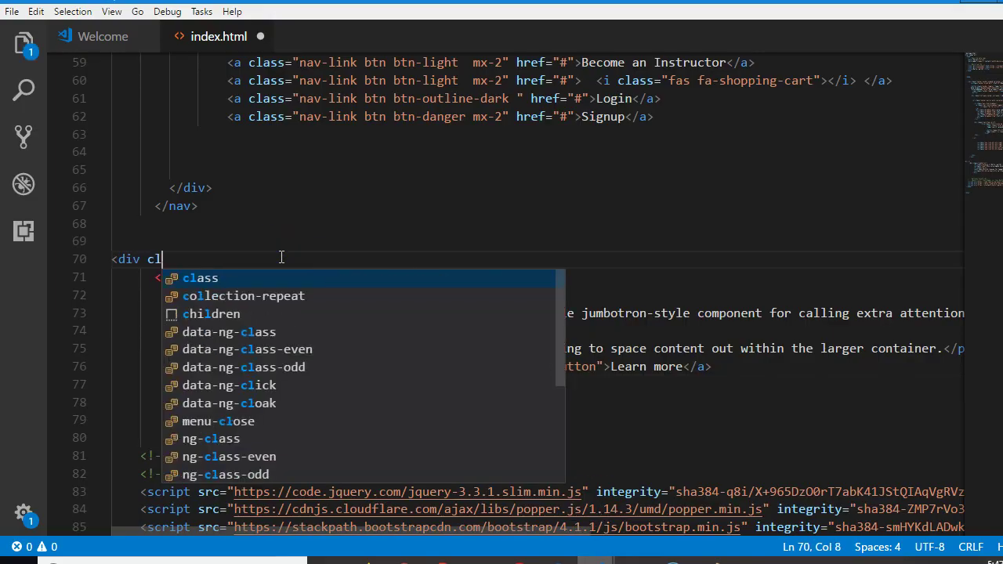
text(a)
key(Return)
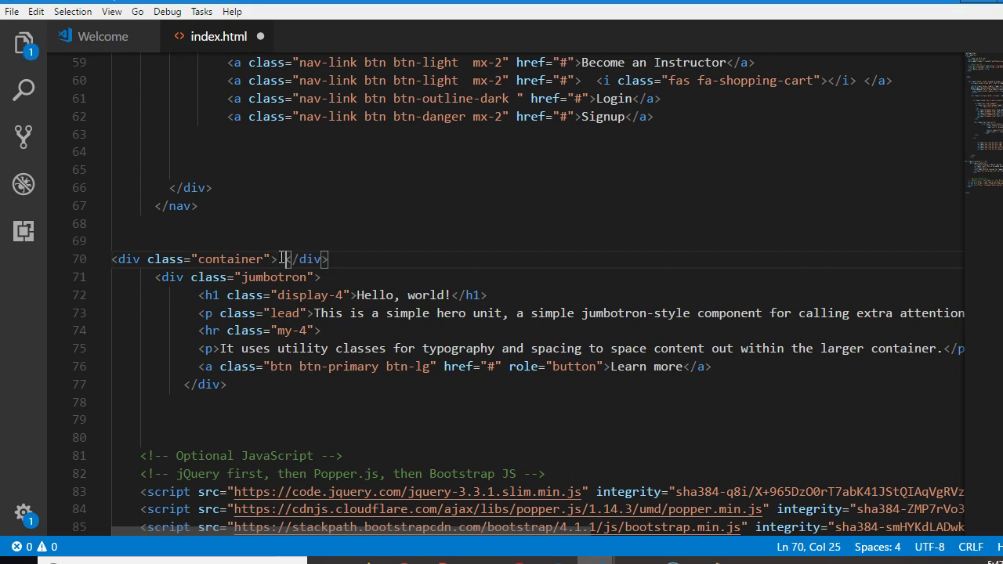
drag(329, 259, 283, 262)
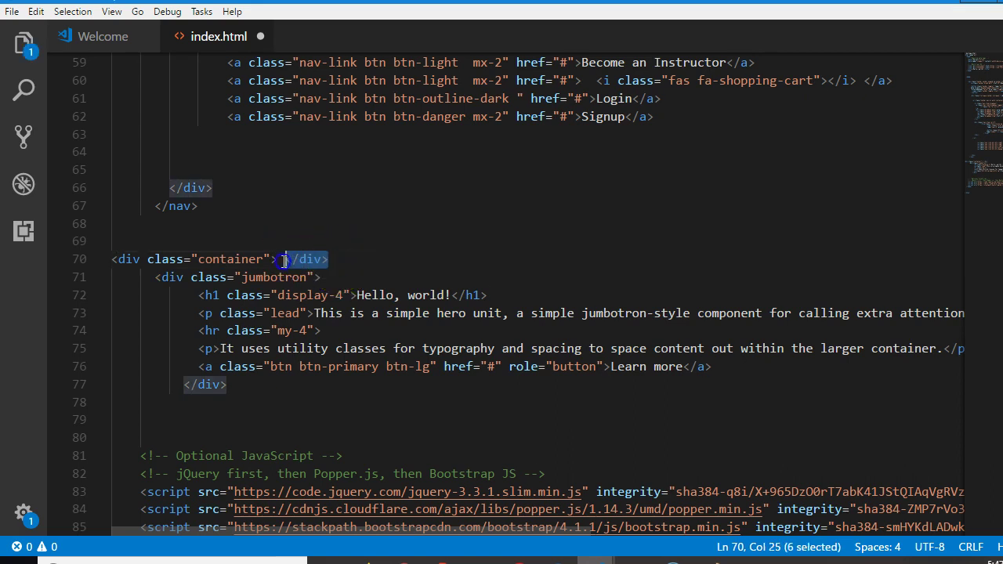
drag(156, 415, 156, 409)
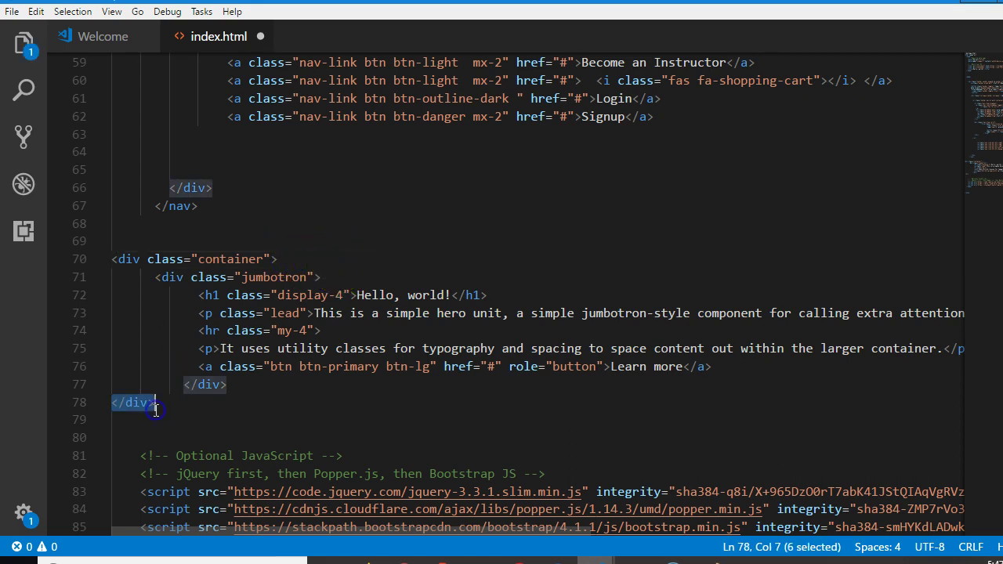
Step: Reload the browser preview to check the centred jumbotron
click(405, 559)
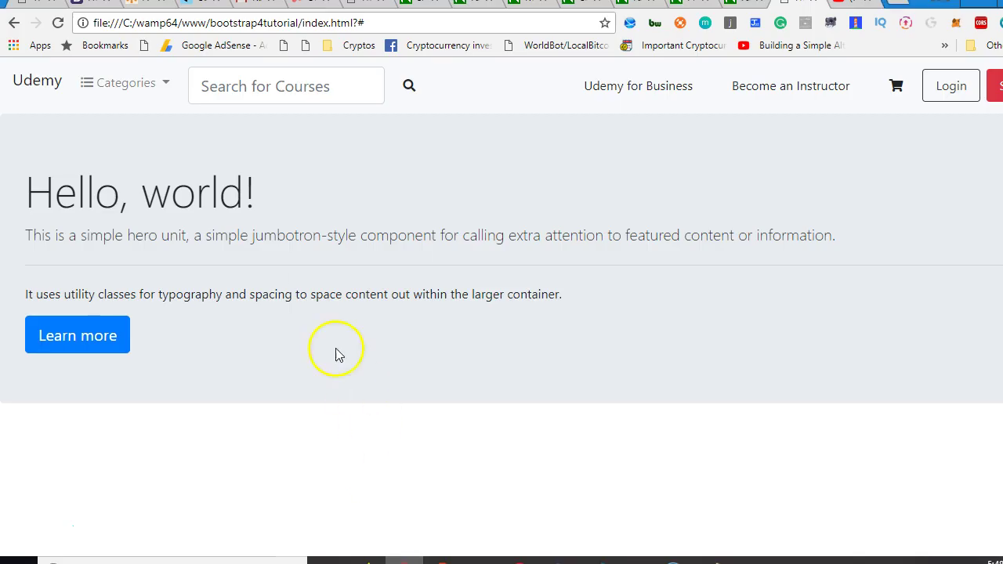
right_click(317, 279)
click(349, 326)
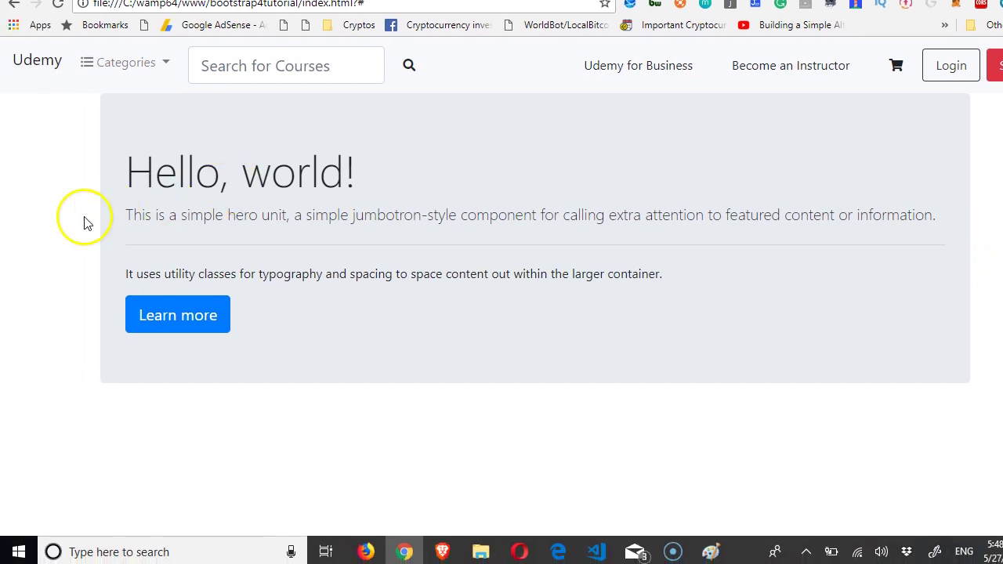
click(384, 257)
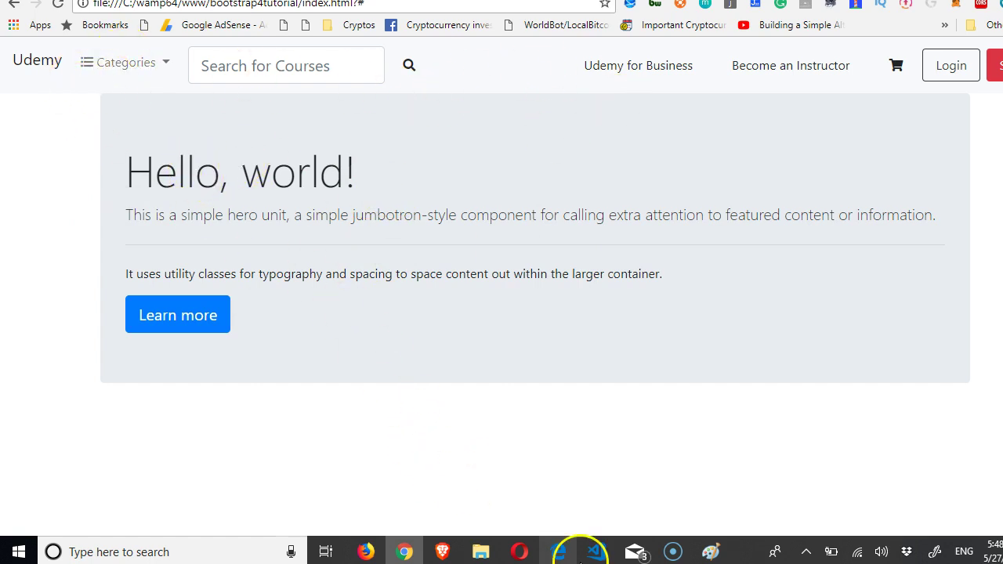
Step: Move the container opening line above the navbar and reload the preview
mouse_move(596, 551)
click(597, 506)
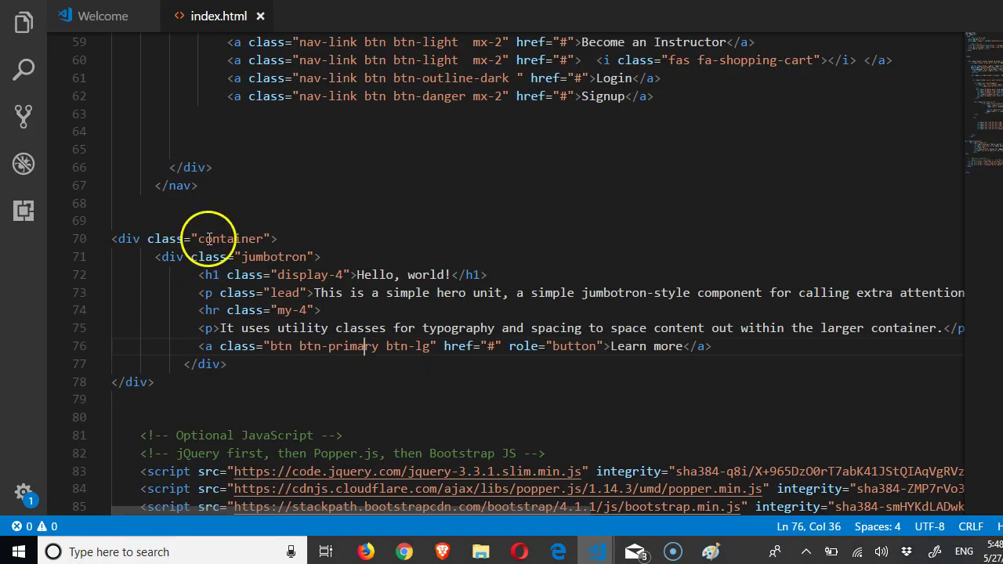
drag(278, 238, 112, 224)
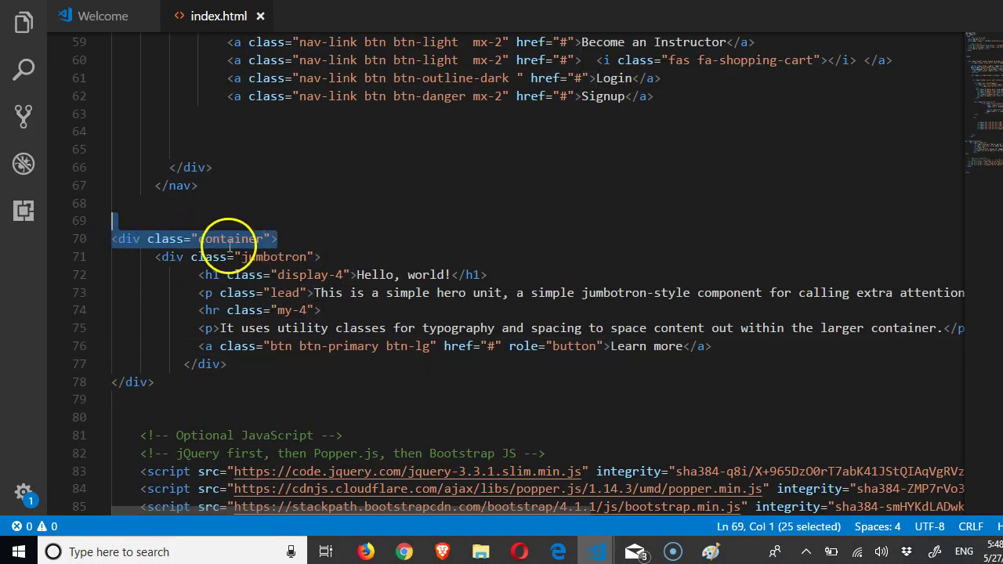
key(ctrl+x)
scroll(224, 190, up, 3)
scroll(221, 194, up, 4)
scroll(222, 194, up, 4)
scroll(196, 195, up, 4)
scroll(133, 203, up, 2)
click(152, 201)
key(ctrl+v)
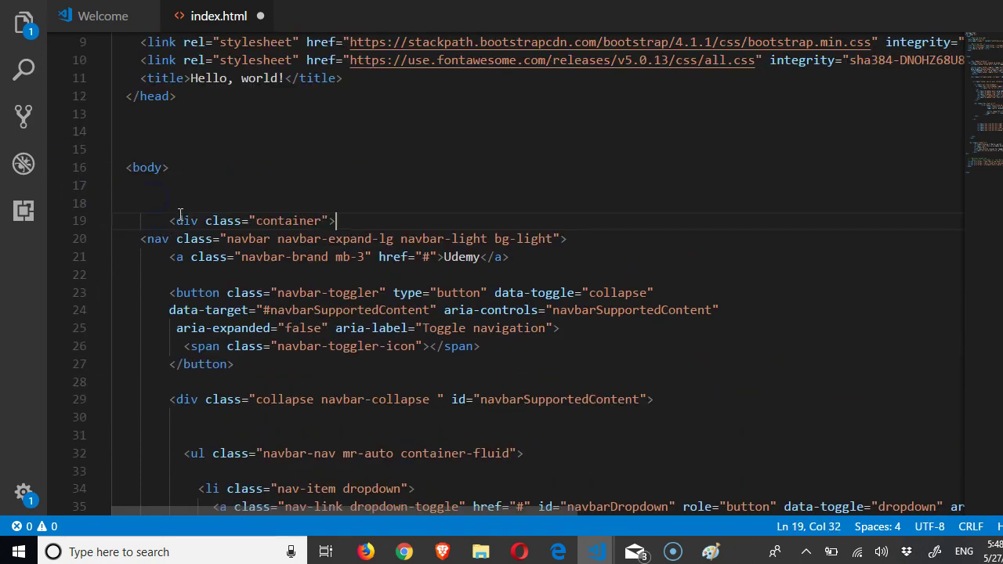
click(404, 552)
right_click(343, 257)
click(379, 310)
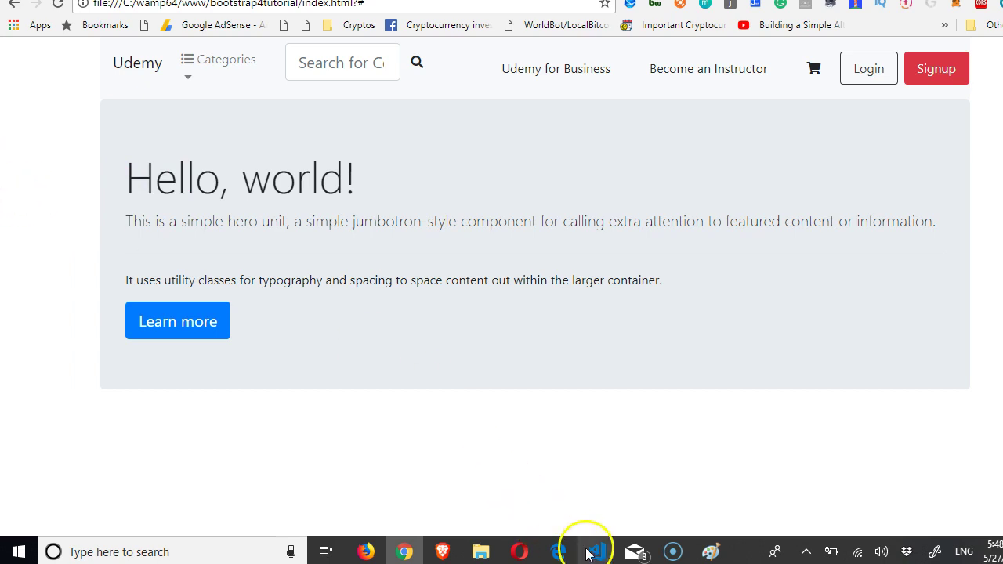
Step: Add container-fluid to the container class and reload the preview
mouse_move(595, 551)
click(600, 520)
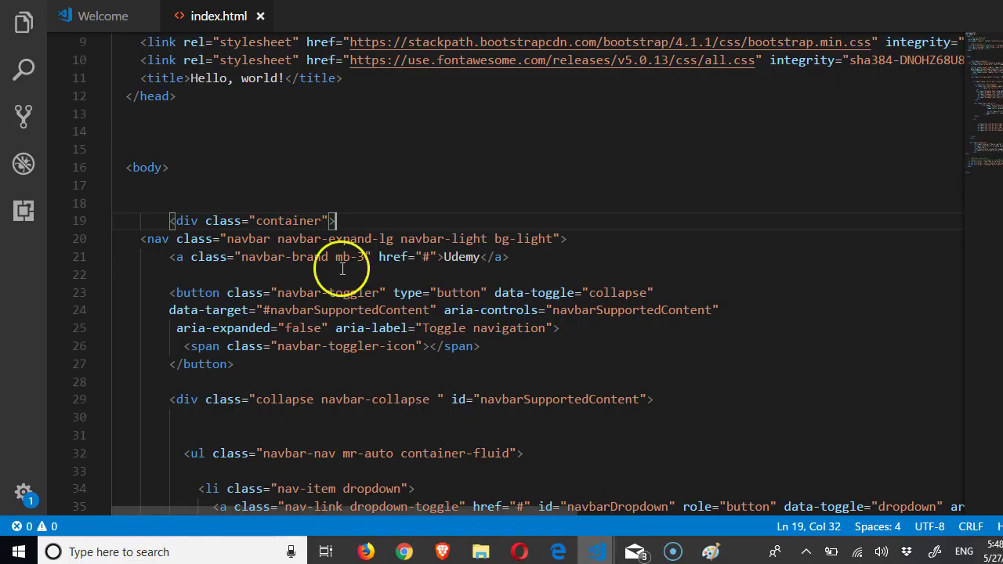
click(317, 221)
text(container-fluid)
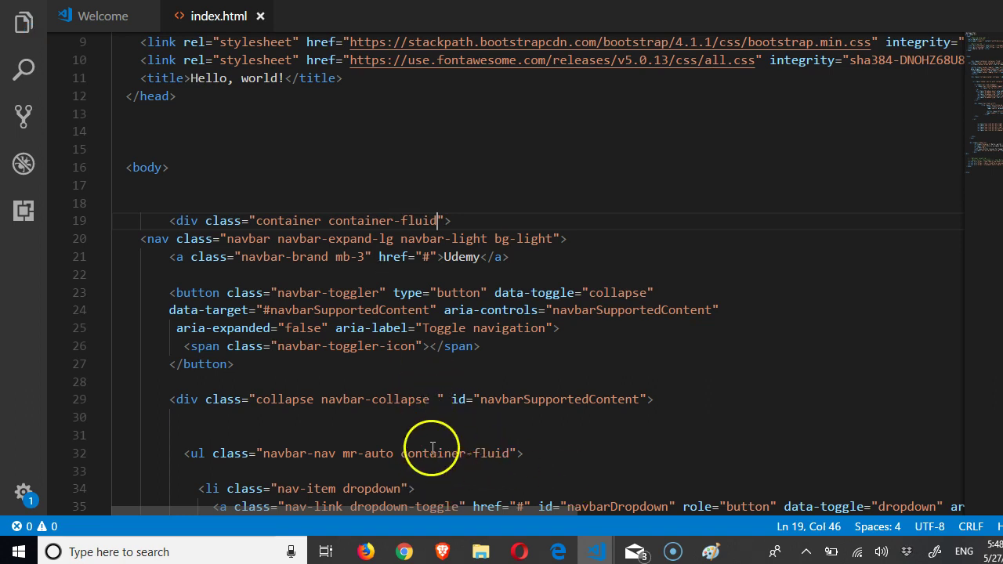
click(403, 552)
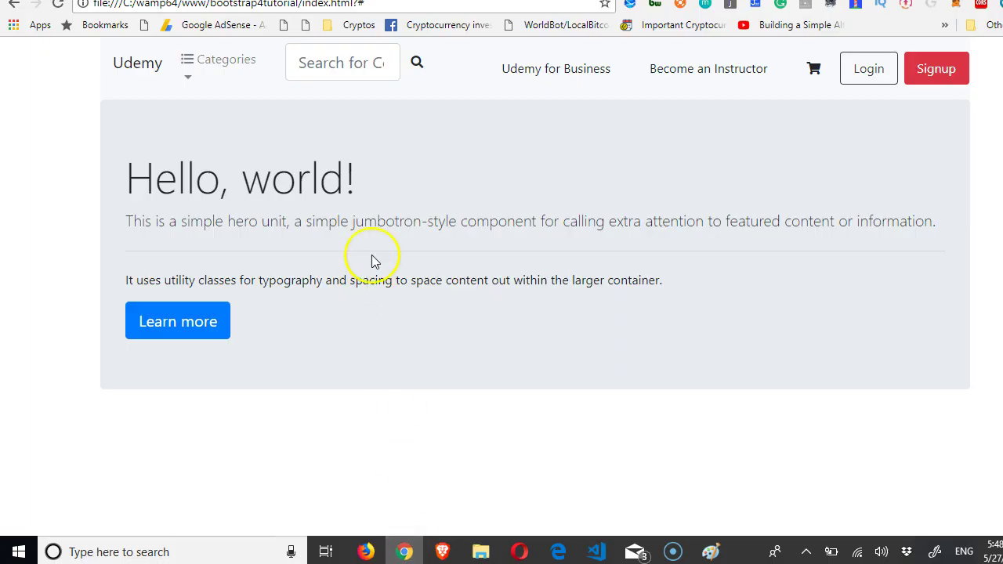
right_click(414, 197)
click(436, 239)
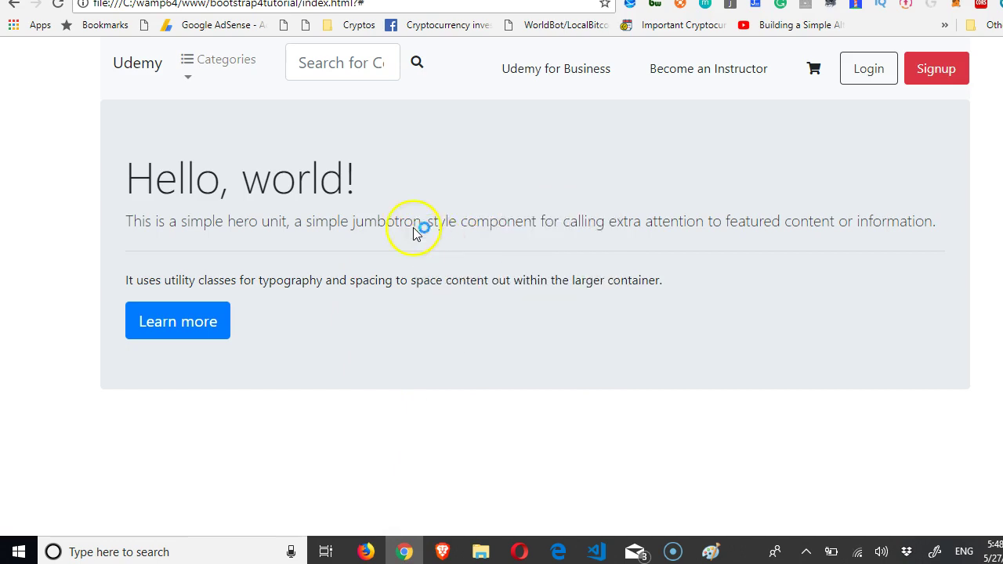
Step: Delete 'container' from the class, leaving only container-fluid, and reload with F5
click(404, 552)
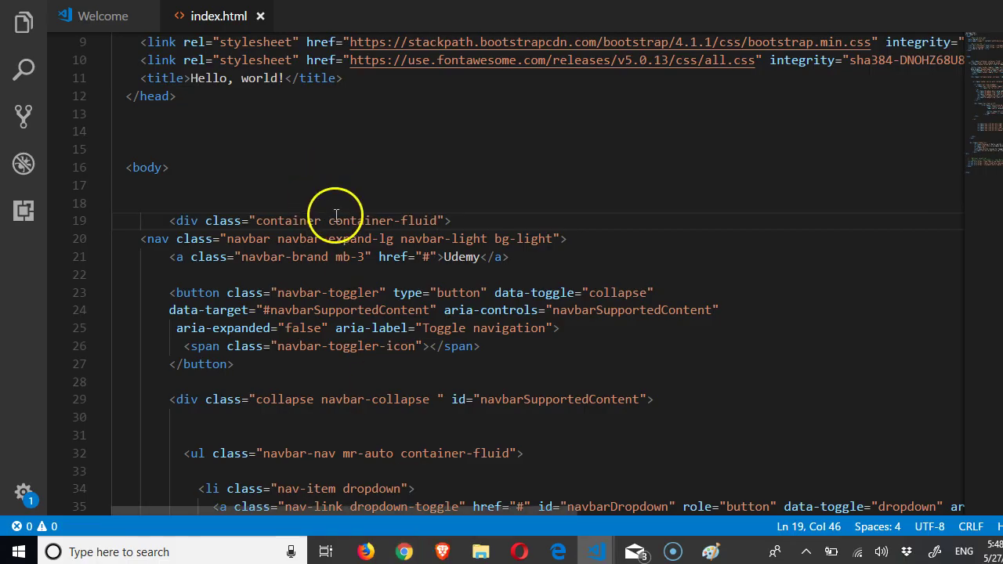
drag(327, 221, 269, 220)
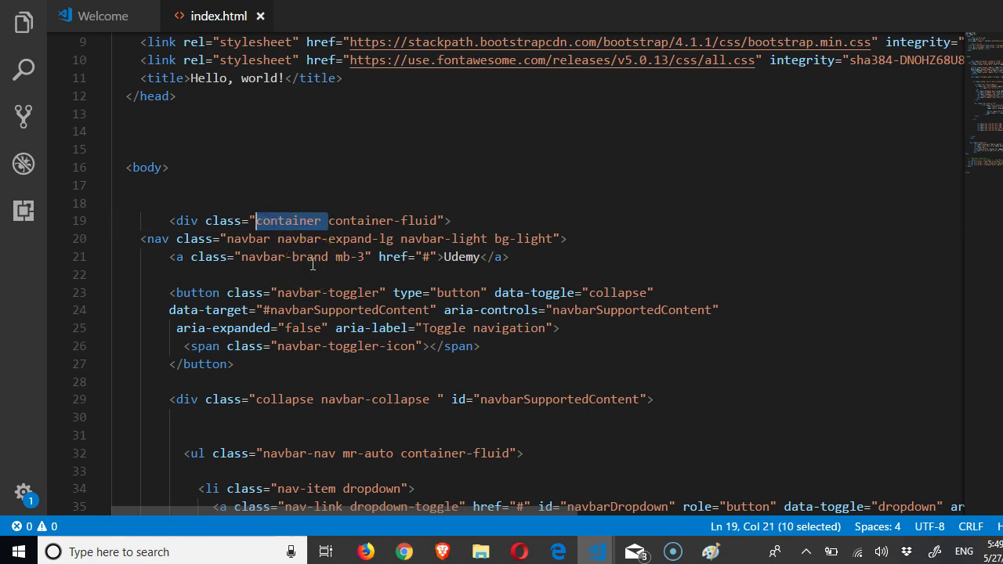
key(BackSpace)
click(403, 552)
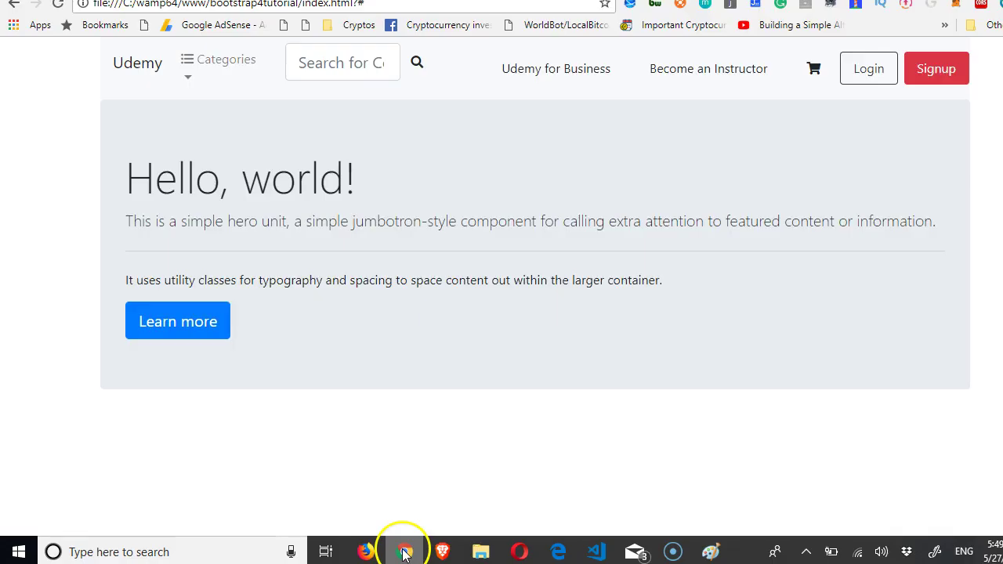
key(F5)
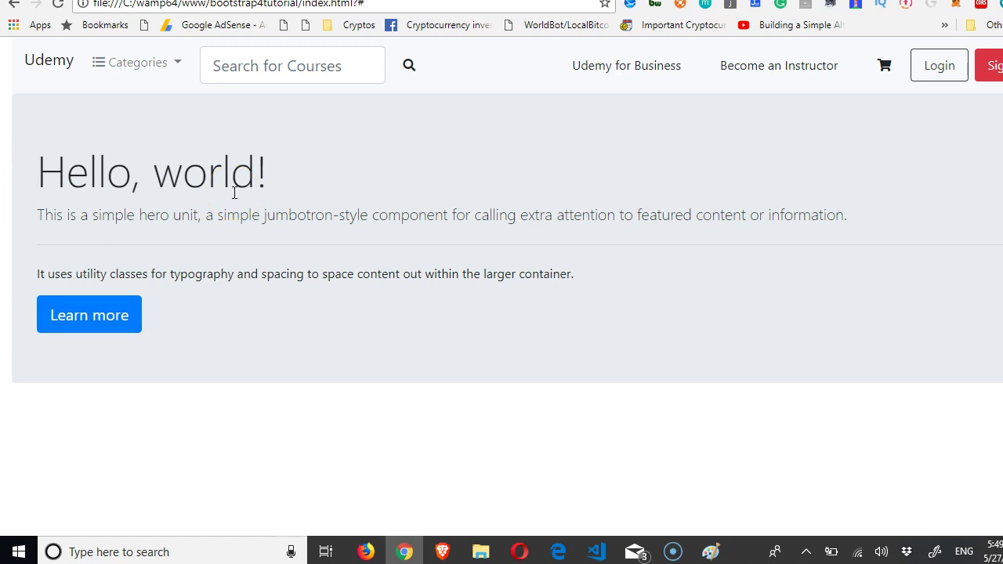
Step: Remove the container-fluid opening line and the stray </div> on line 77, then reload
click(407, 550)
drag(395, 224, 398, 206)
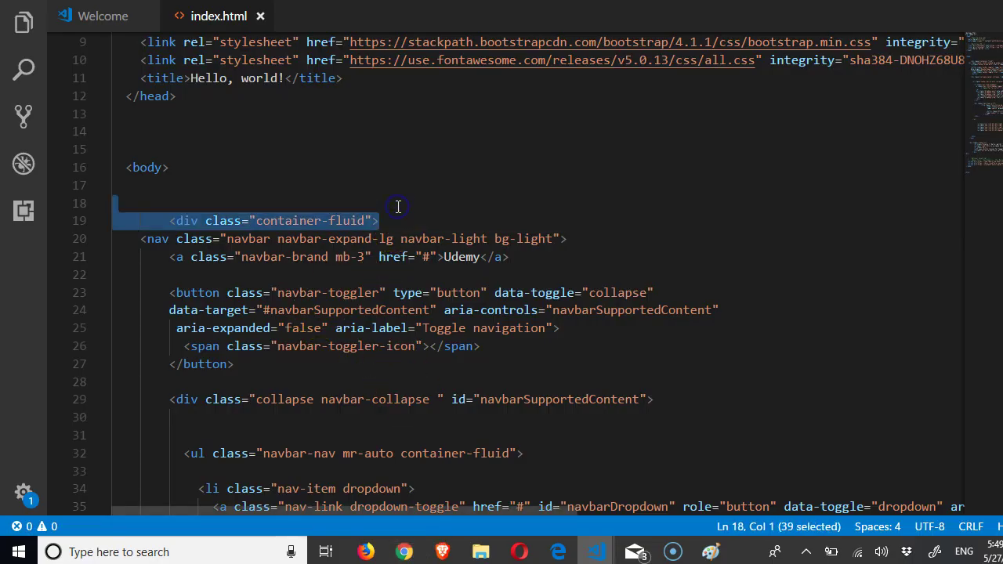
key(ctrl+x)
scroll(425, 219, down, 3)
scroll(425, 224, down, 5)
scroll(429, 229, down, 3)
scroll(430, 230, down, 3)
scroll(380, 242, down, 2)
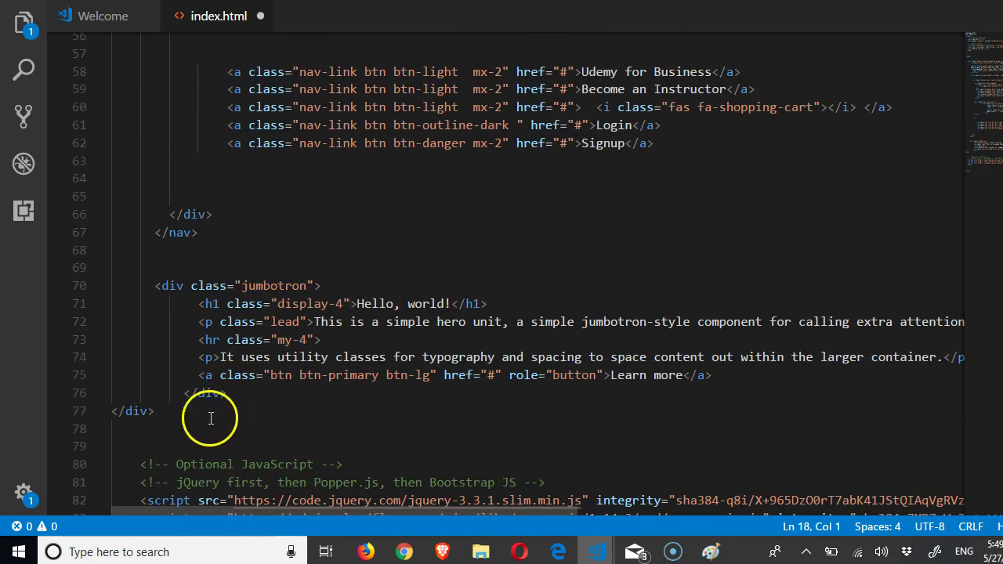
drag(210, 418, 111, 412)
key(ctrl+x)
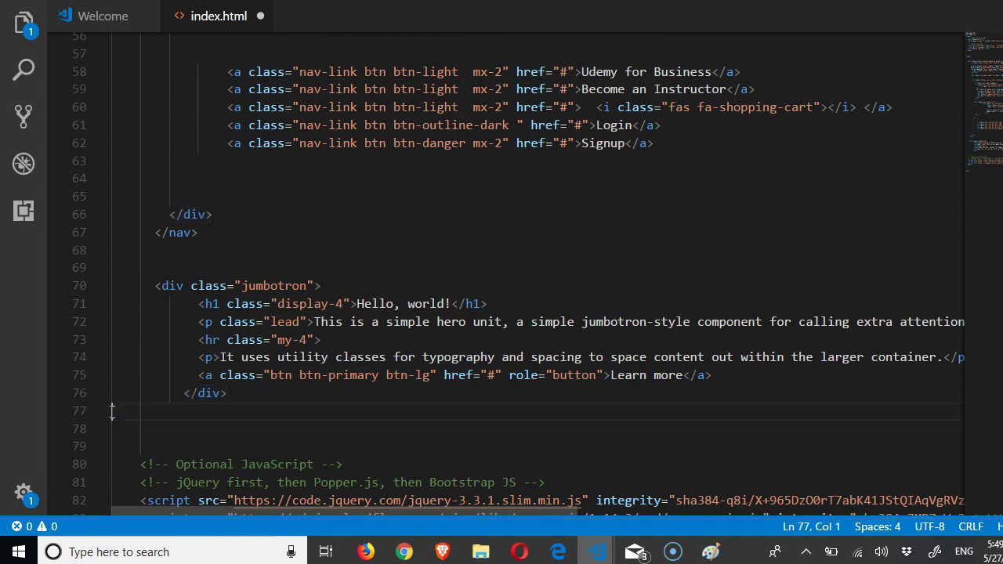
click(405, 539)
right_click(294, 202)
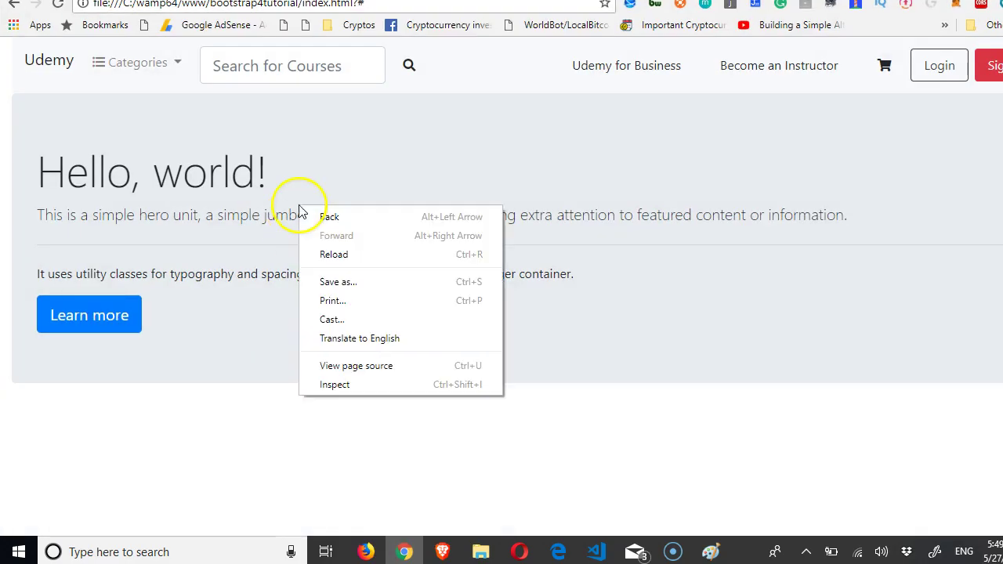
click(345, 256)
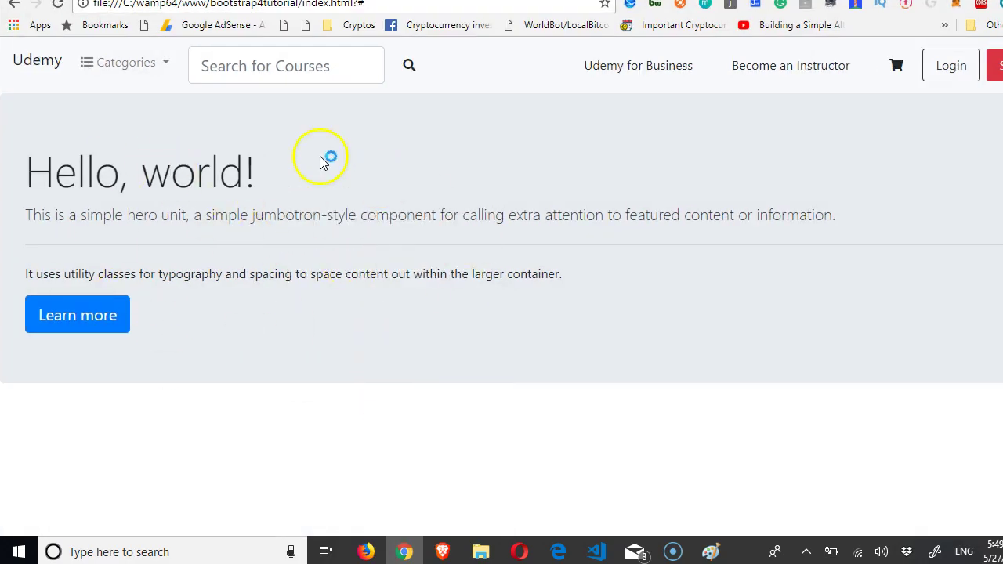
Step: Compare the Udemy homepage with the reloaded Hello, world! page and the Jumbotron docs
click(444, 551)
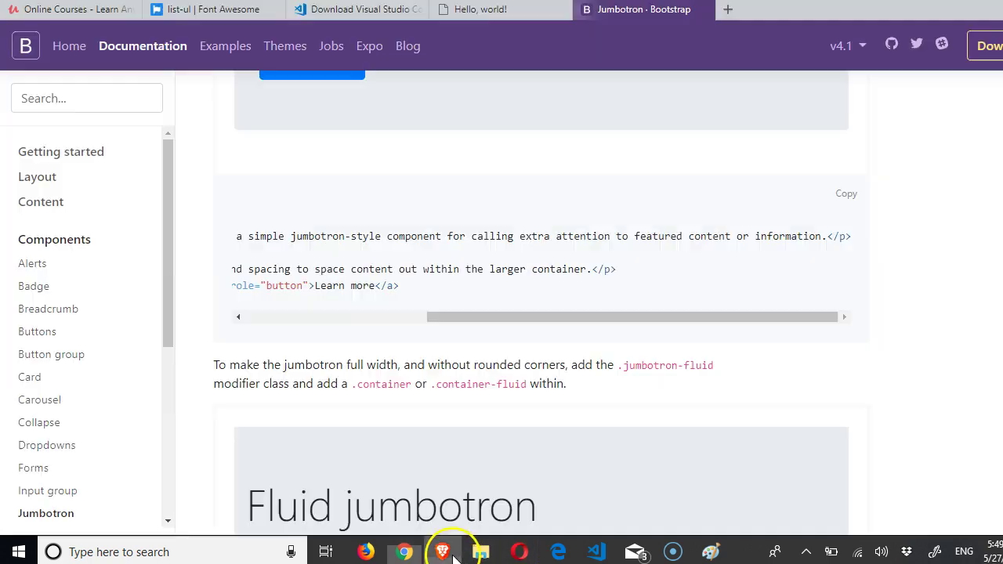
click(67, 10)
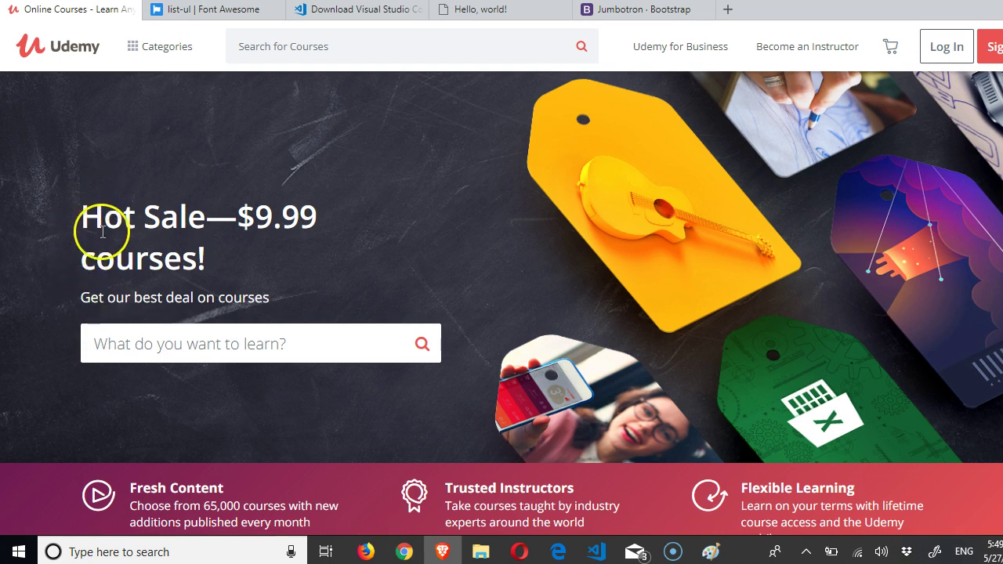
click(521, 11)
right_click(367, 136)
click(418, 185)
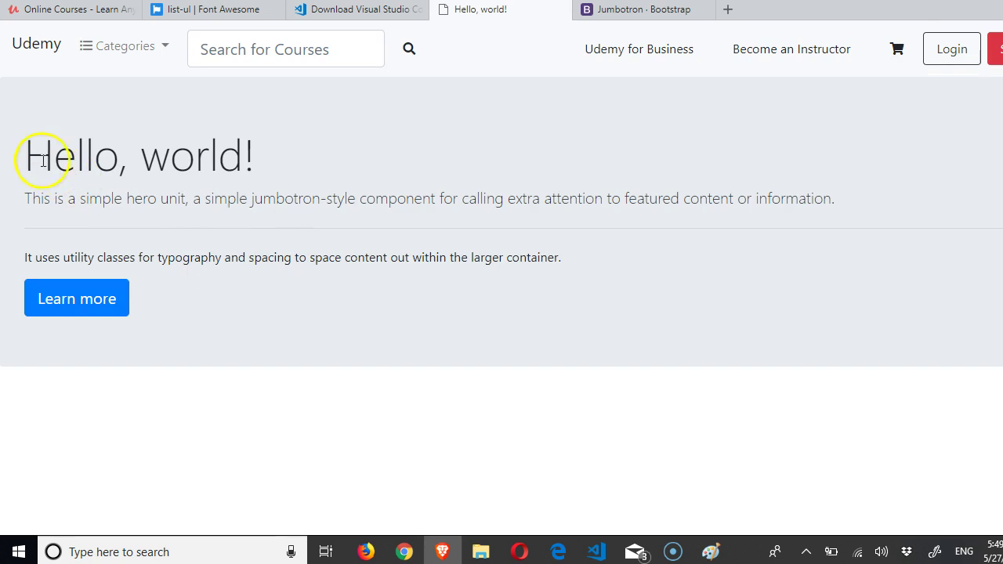
click(98, 11)
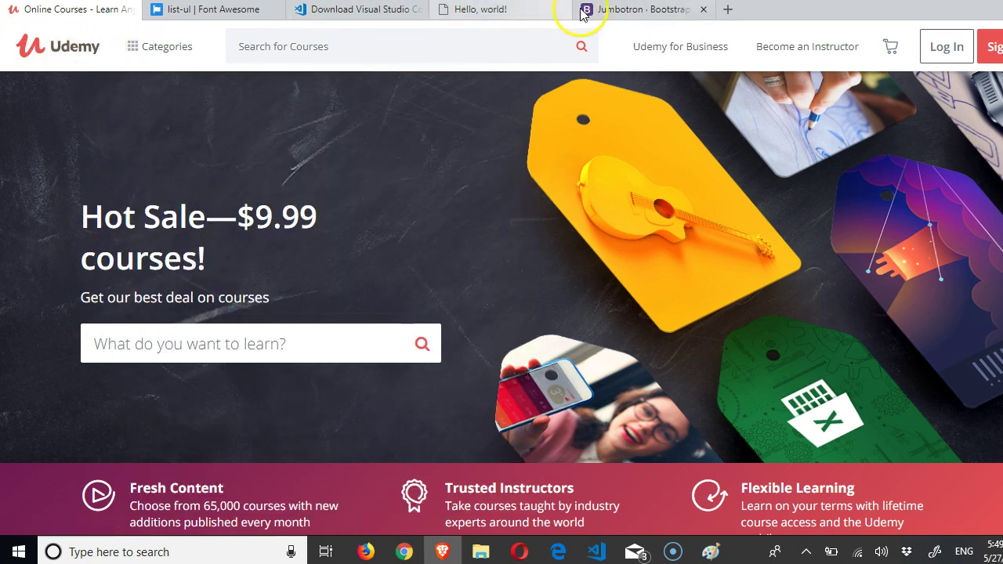
click(589, 11)
click(497, 13)
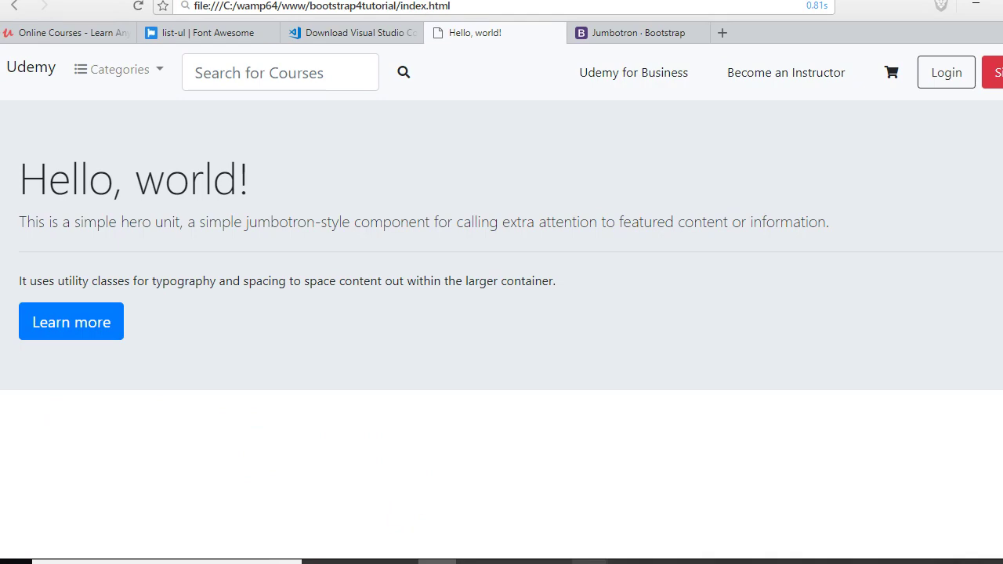
Step: Add offset-1 after display-4 in the Hello, world! heading class and reload Chrome
click(43, 548)
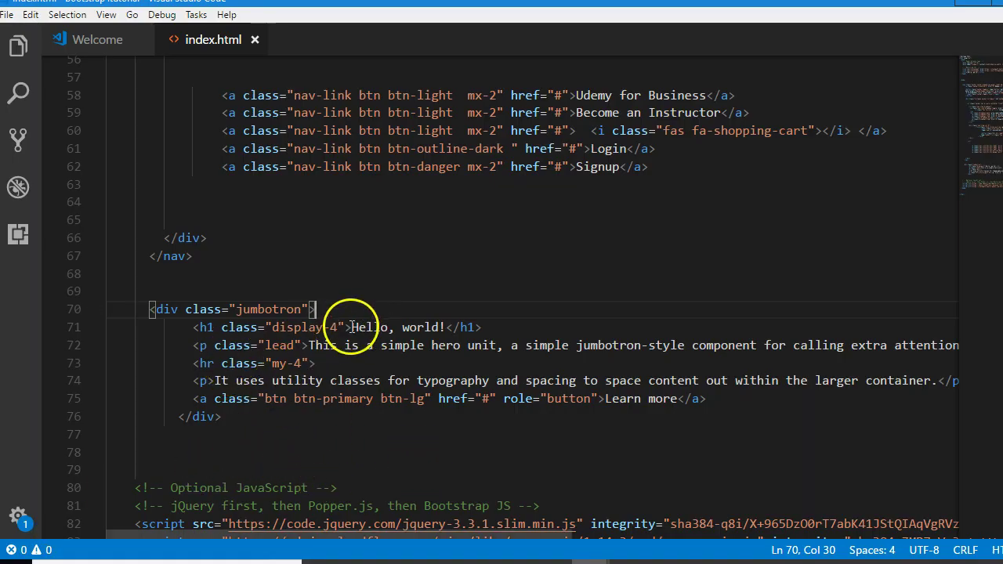
click(337, 327)
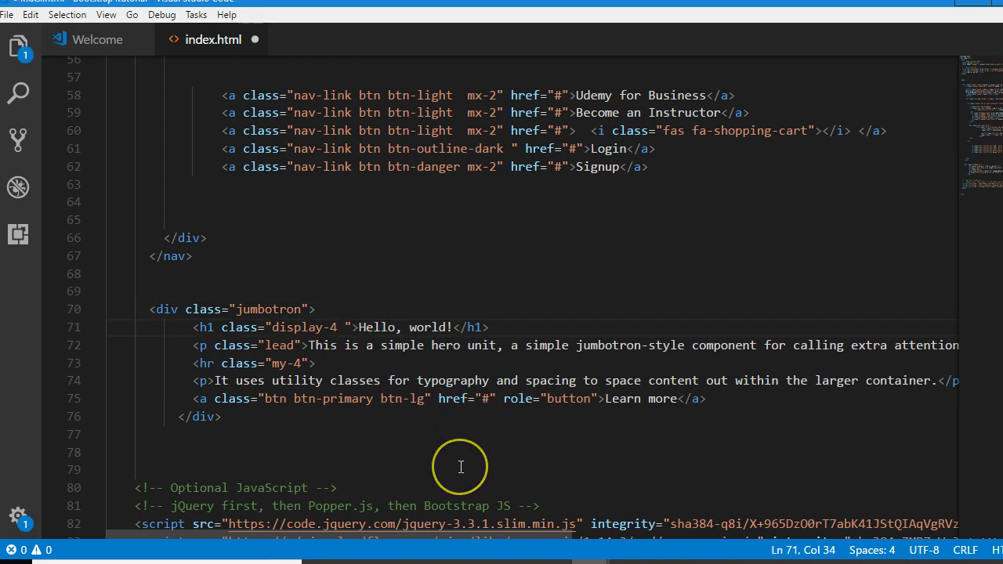
text(offset-)
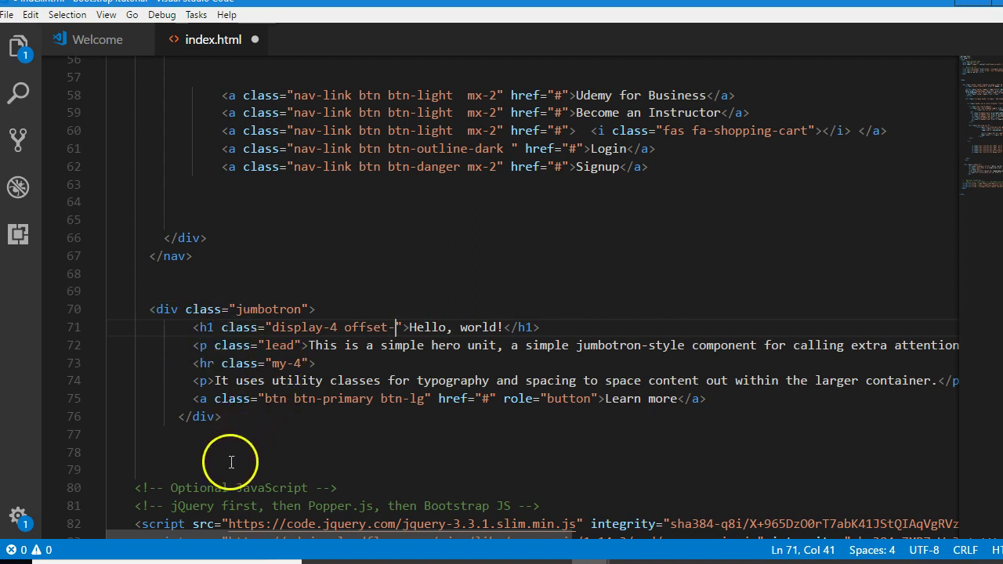
text(1)
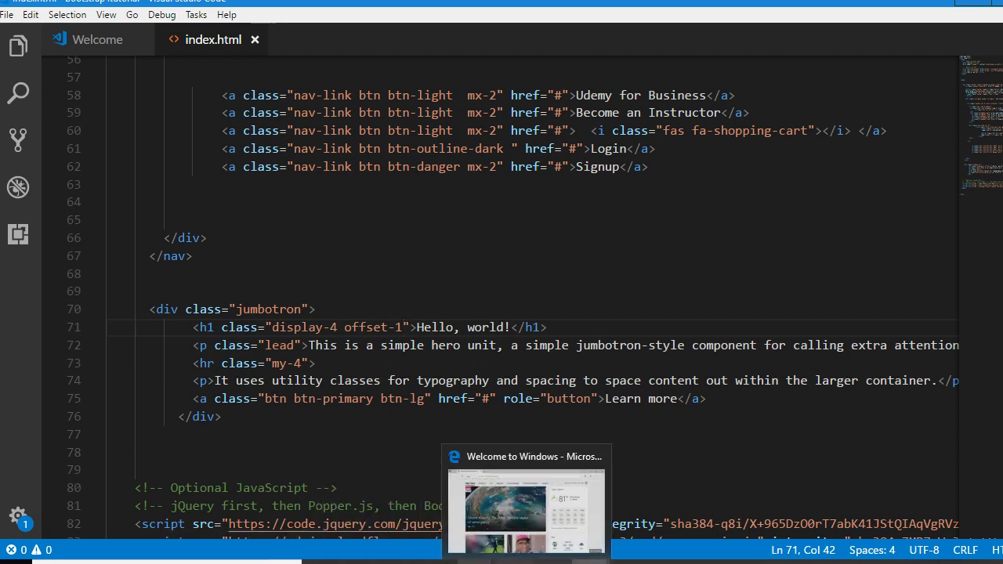
click(520, 558)
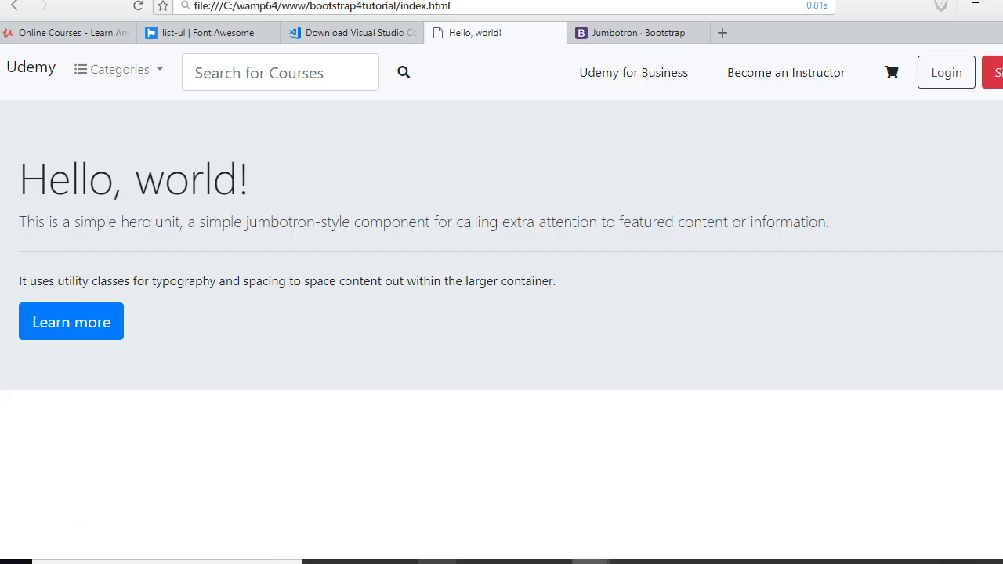
right_click(88, 177)
click(128, 224)
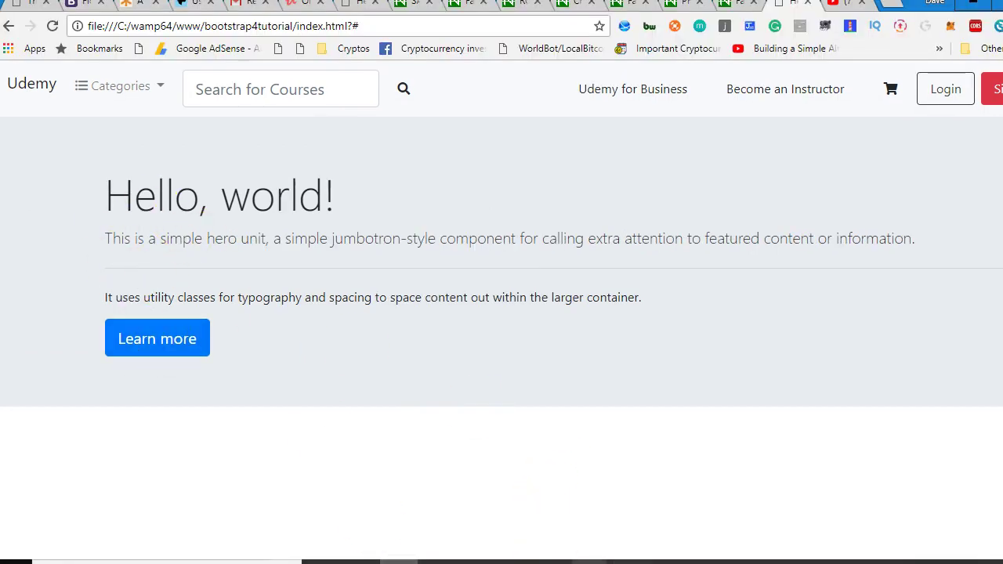
Step: Remove offset-1 from the heading and insert an Emmet-expanded offset-1 div inside the jumbotron
click(647, 502)
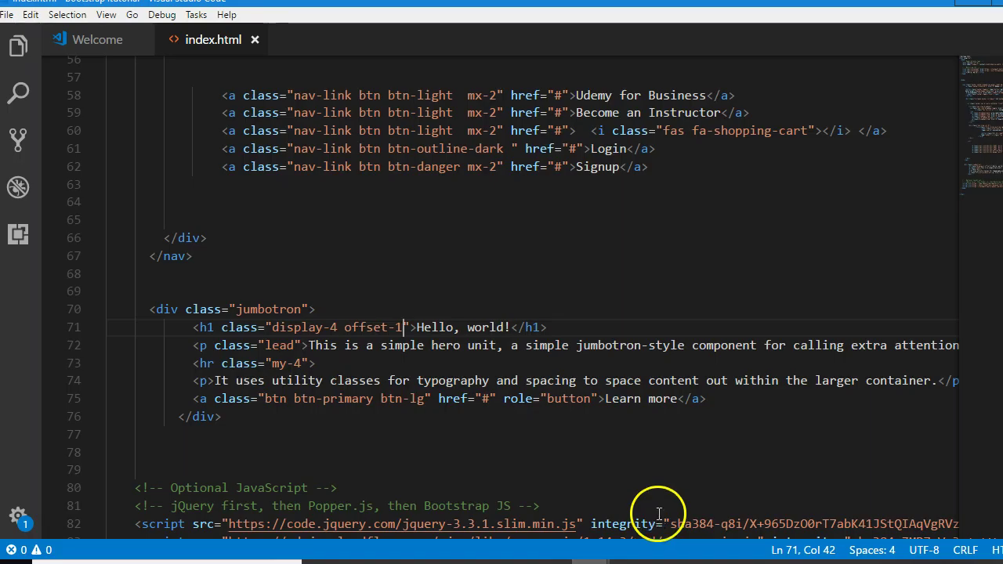
click(404, 328)
key(BackSpace)
key(BackSpace)
key(BackSpace)
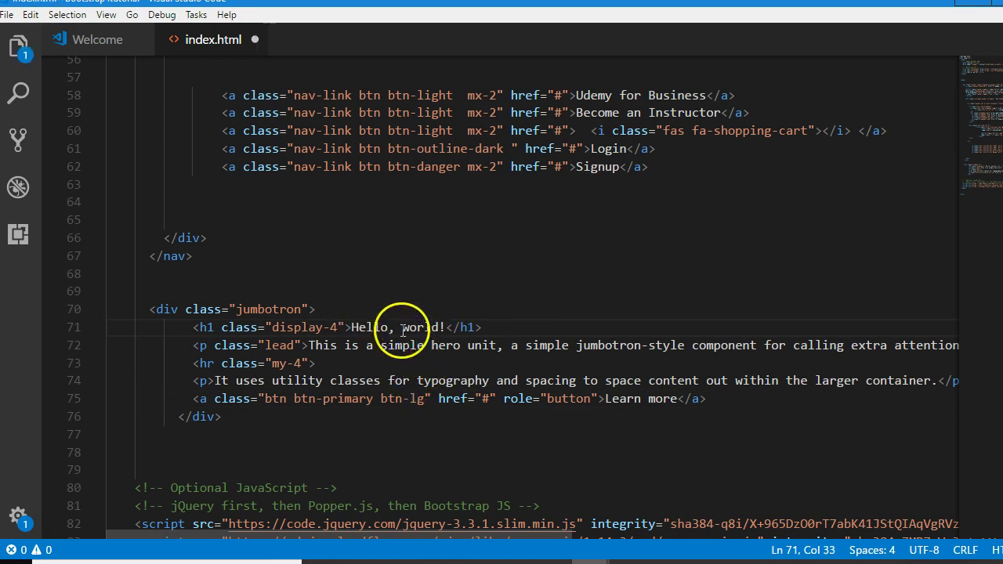
click(397, 306)
key(Return)
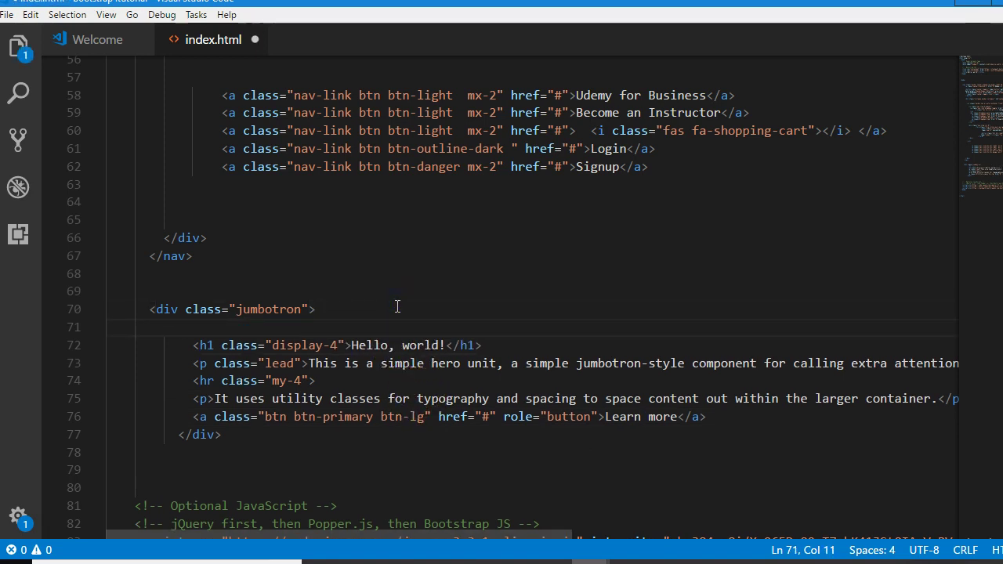
text(ffset-1)
key(Tab)
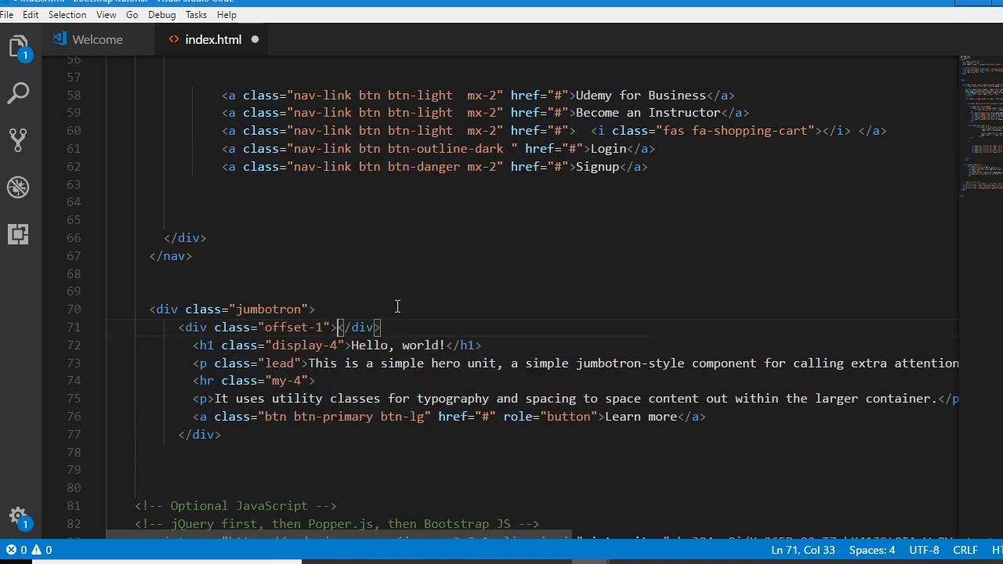
key(Return)
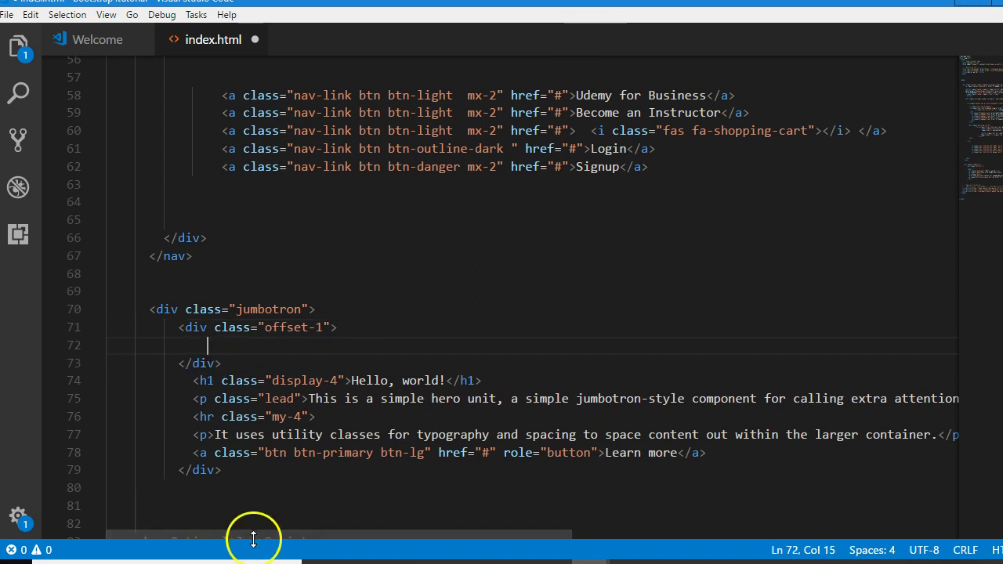
Step: Move the jumbotron content lines into the offset-1 div, save, and reload Chrome
drag(164, 470, 183, 384)
key(alt+Up)
key(alt+Up)
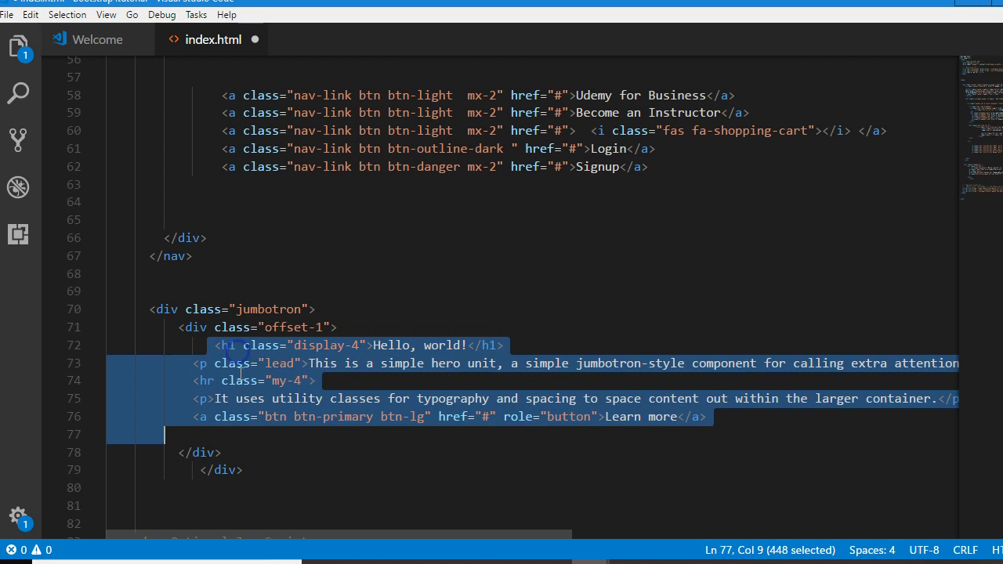
key(ctrl+s)
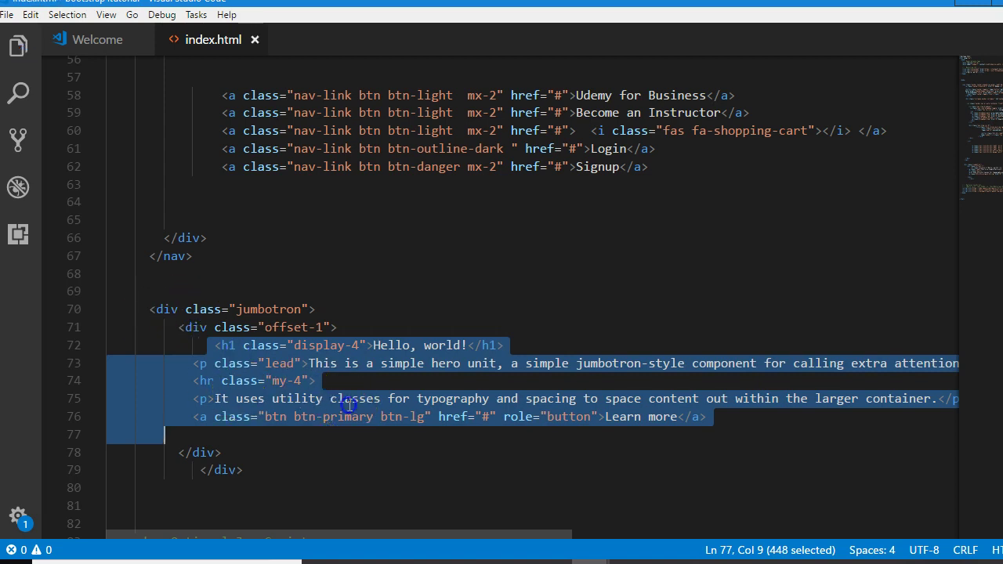
click(343, 399)
key(alt+Tab)
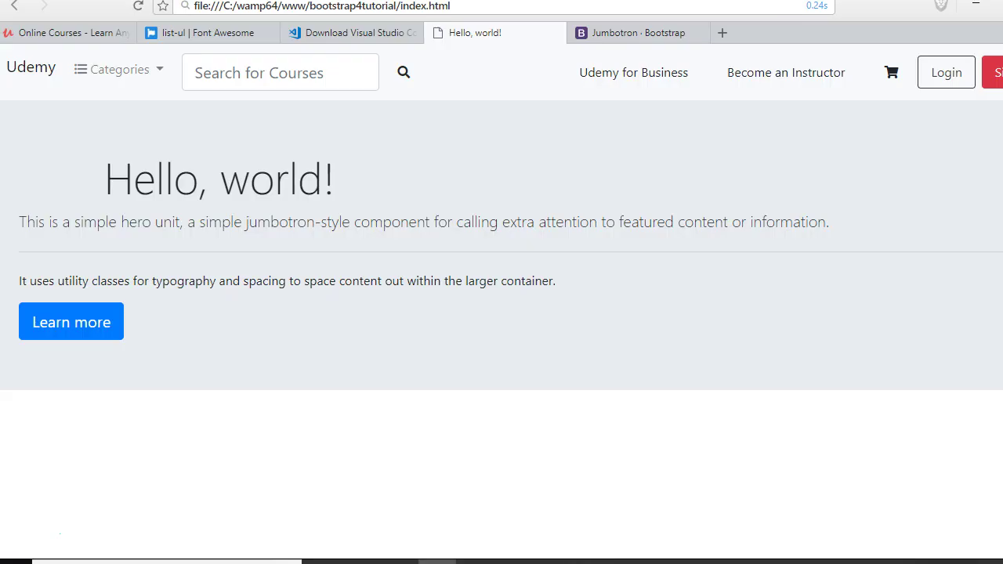
right_click(141, 194)
click(173, 241)
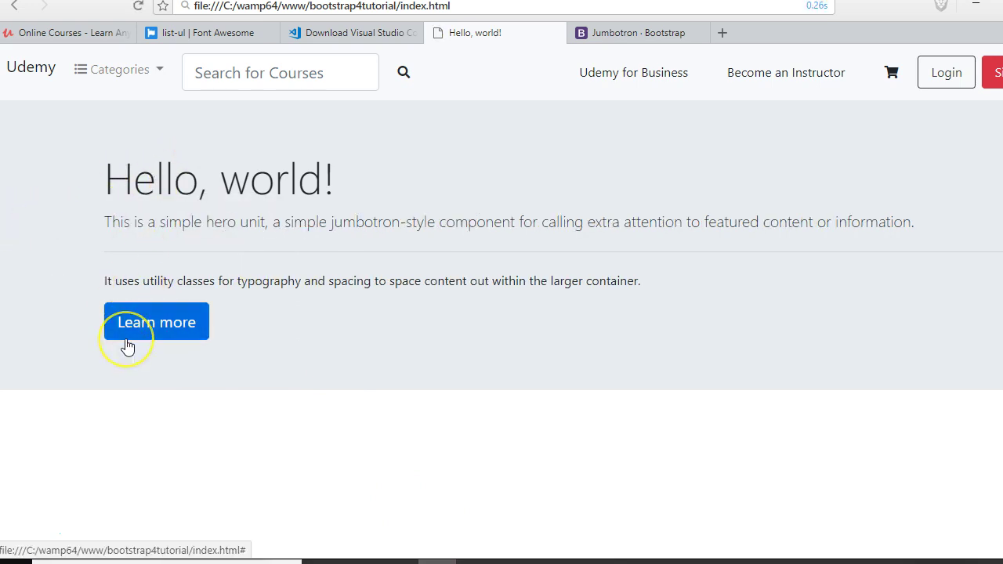